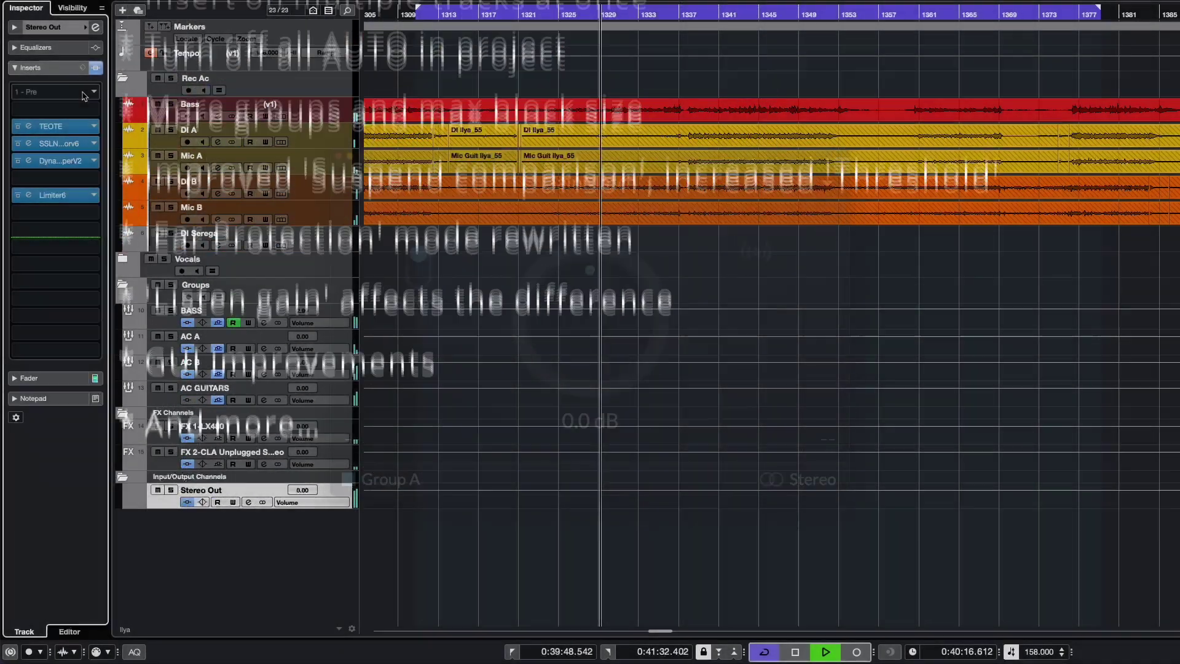
# Load GainMatch into Stereo Out insert 1 and Alt-drag a copy to insert 9 after Limiter6.
pyautogui.click(84, 95)
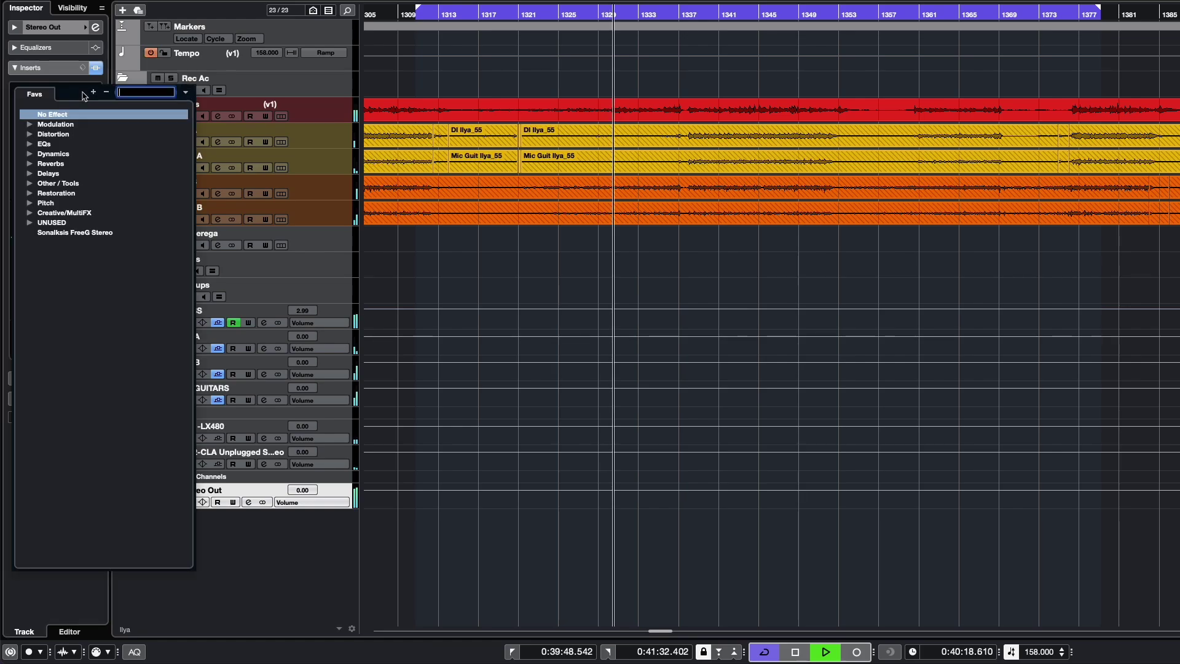
pyautogui.write('gain')
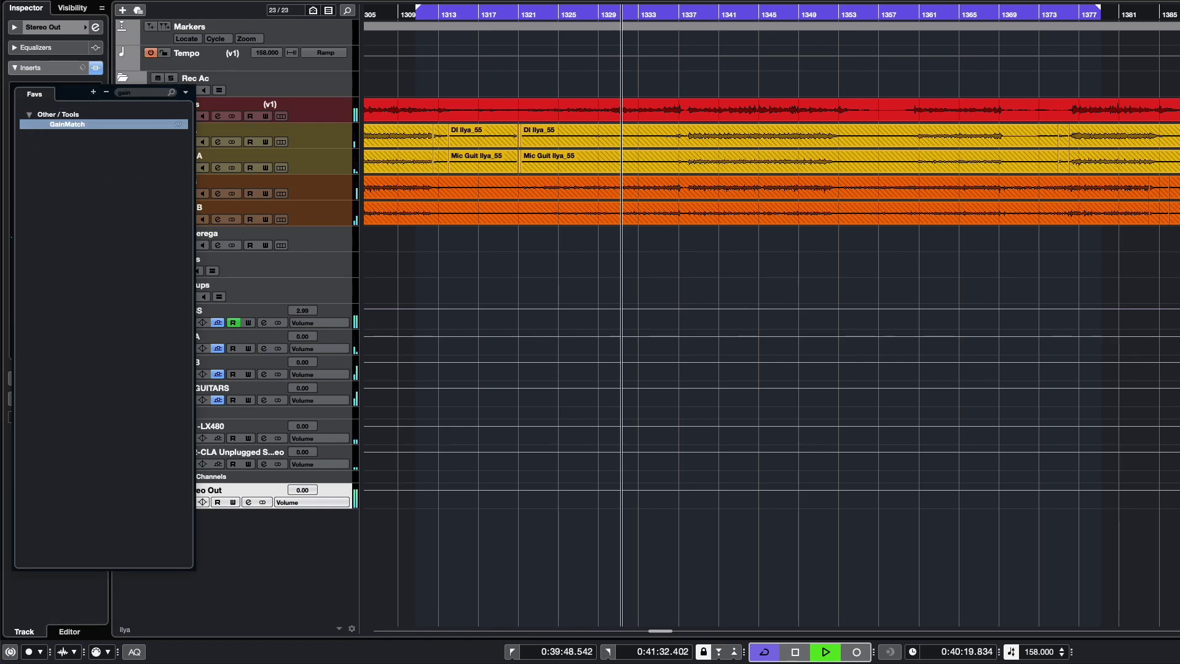
pyautogui.press('Return')
pyautogui.moveTo(86, 93); pyautogui.dragTo(62, 231)
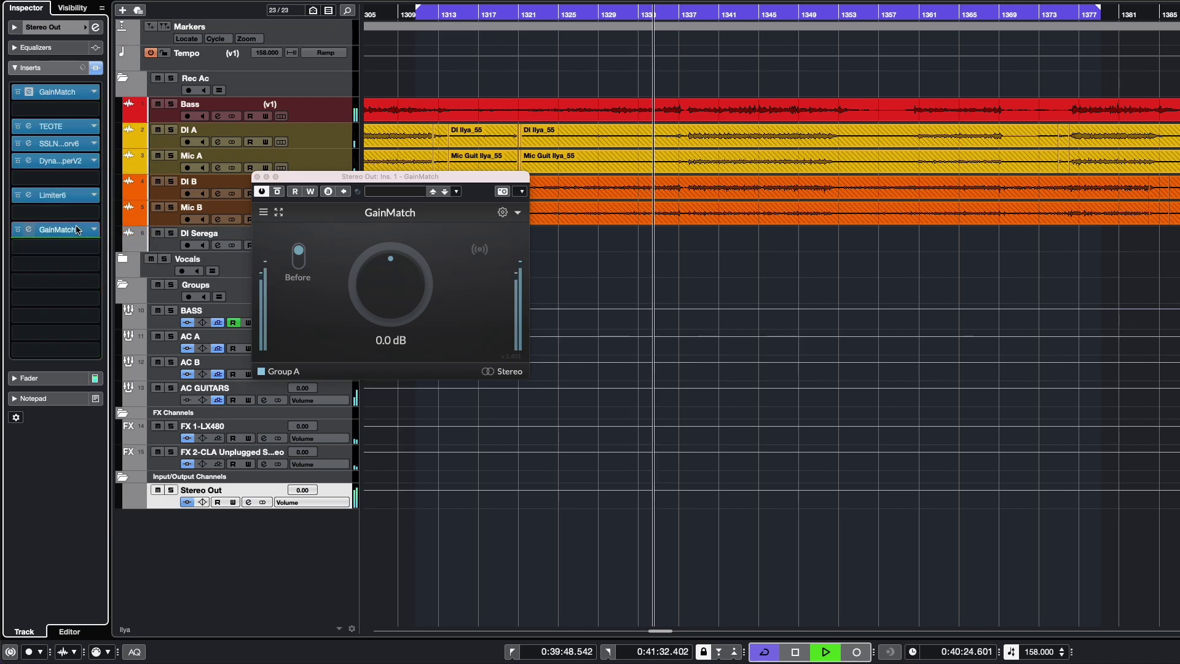
# Match the insert 9 GainMatch level automatically, then compare Listen Before against the processed signal.
pyautogui.click(71, 232)
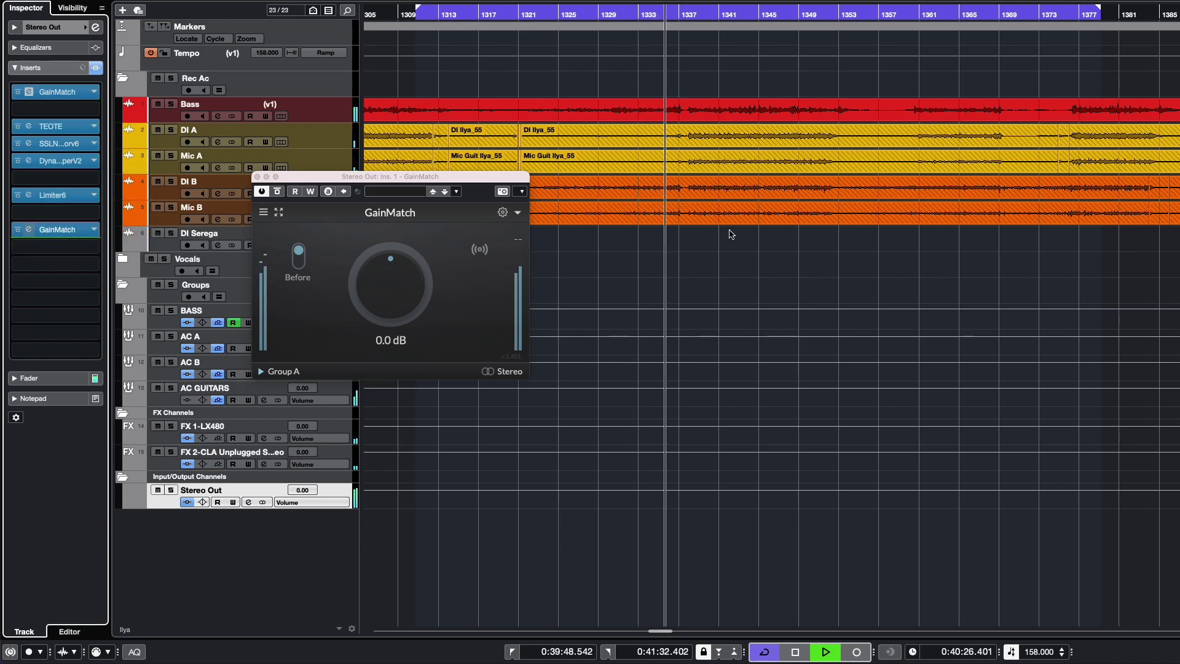
pyautogui.click(735, 298)
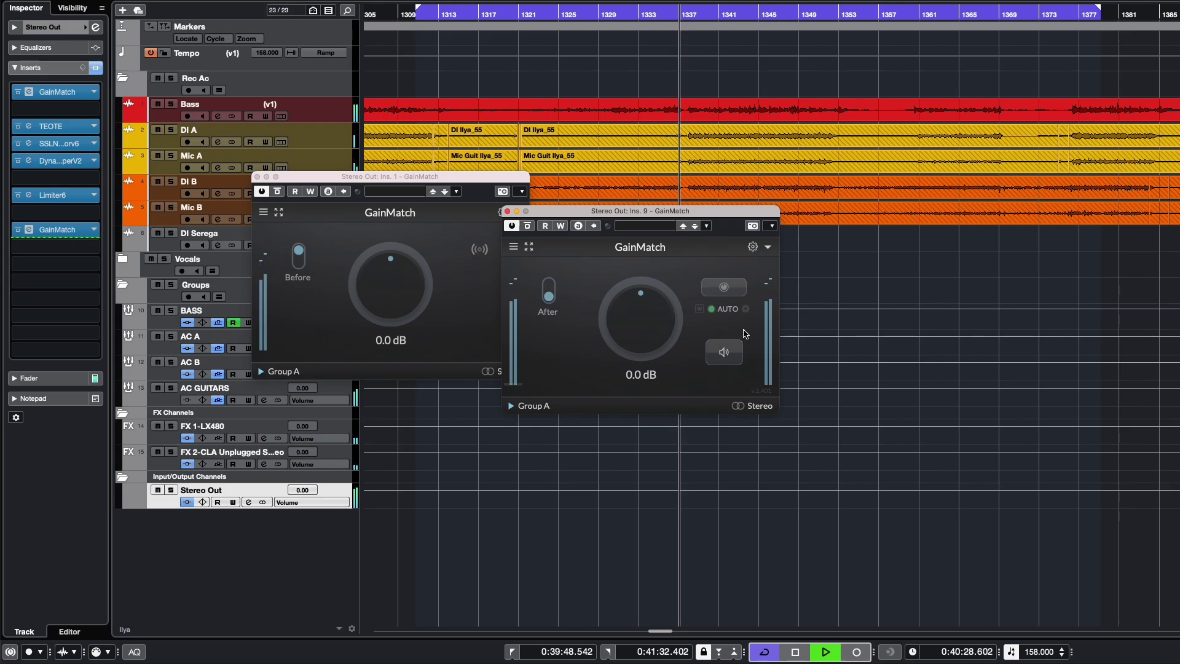
pyautogui.click(724, 352)
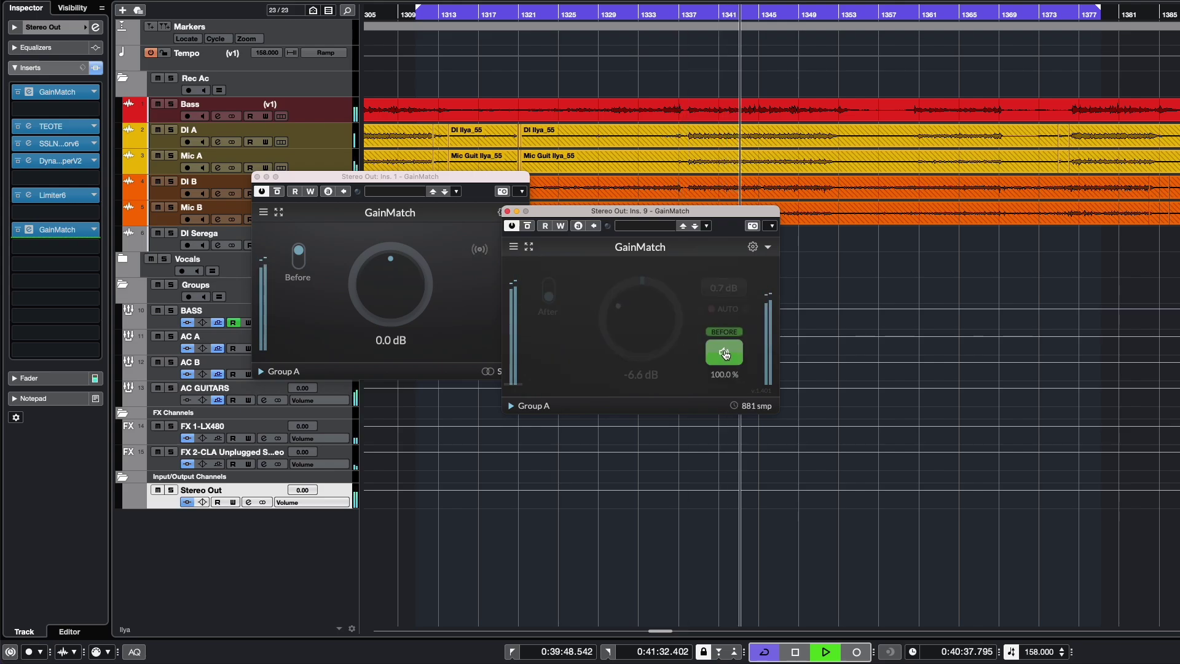
pyautogui.click(725, 354)
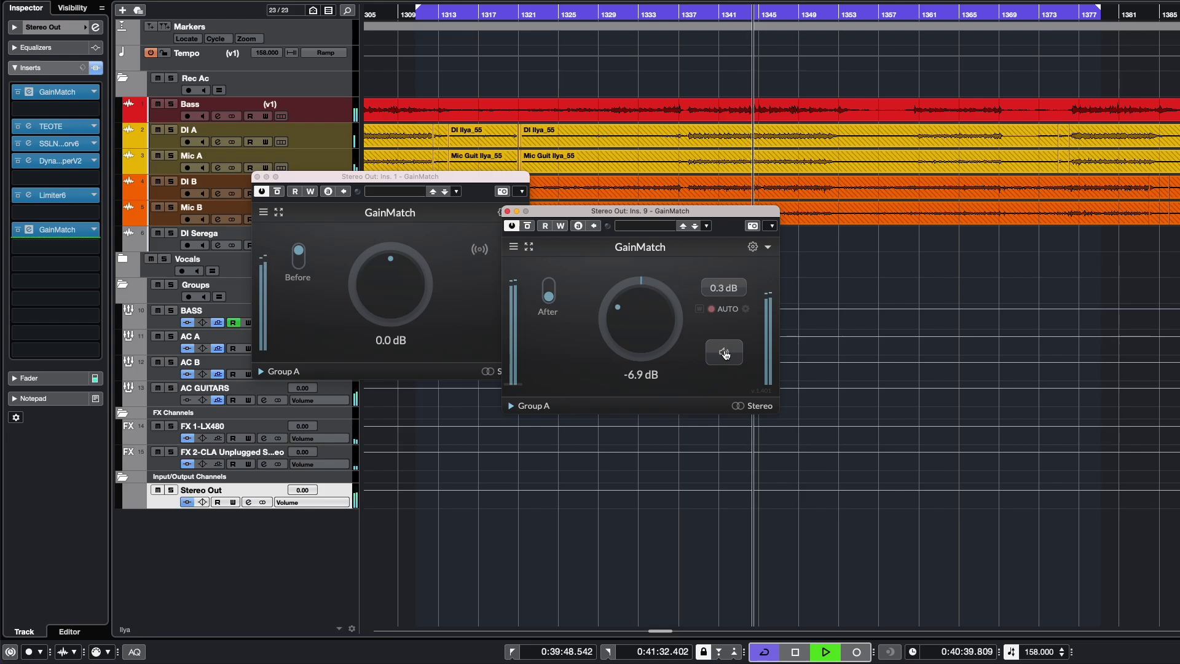
pyautogui.click(725, 354)
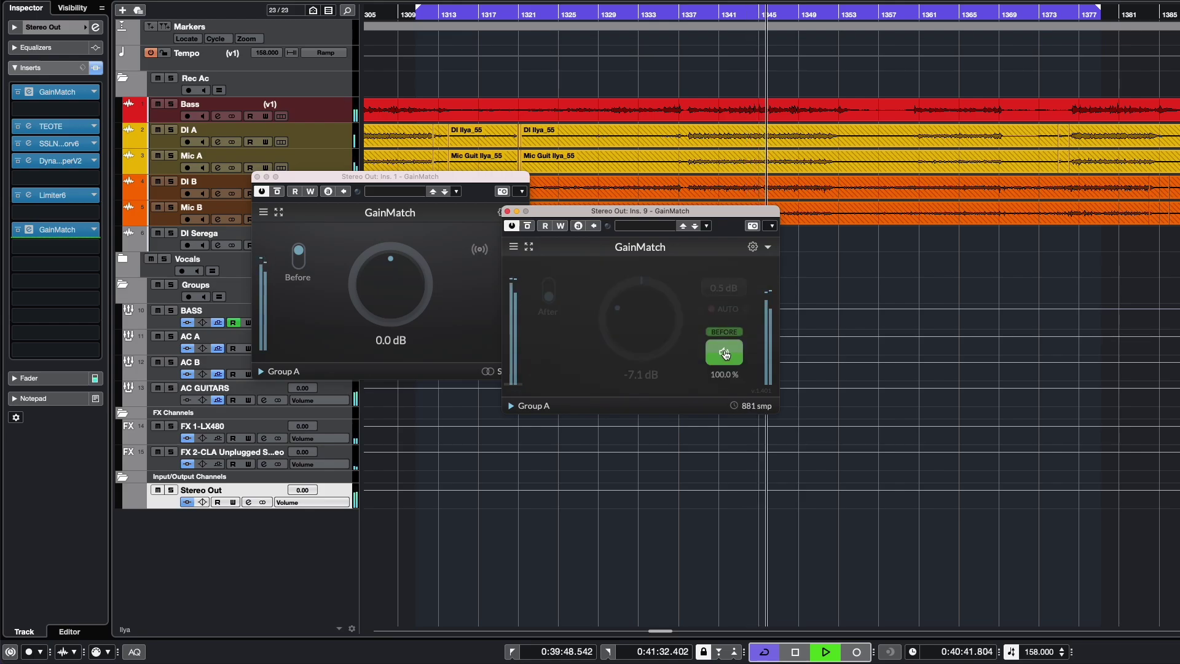
pyautogui.click(724, 354)
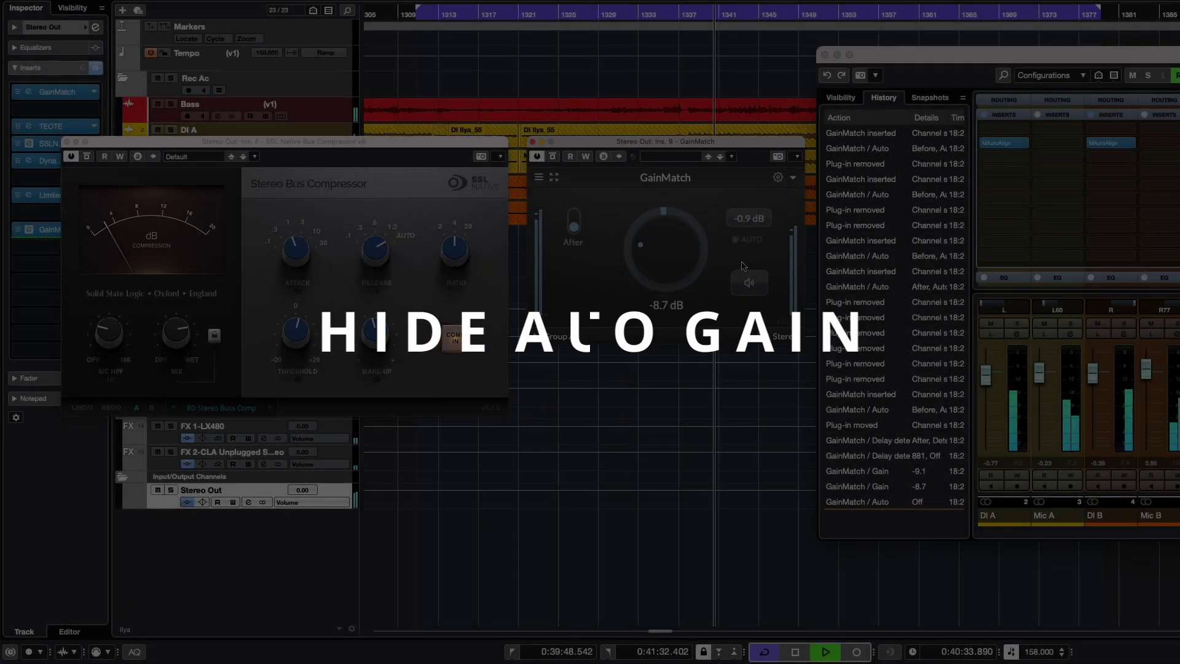
# Enable AUTO on the insert 9 GainMatch and write its gain changes as automation while playback restarts.
pyautogui.click(748, 243)
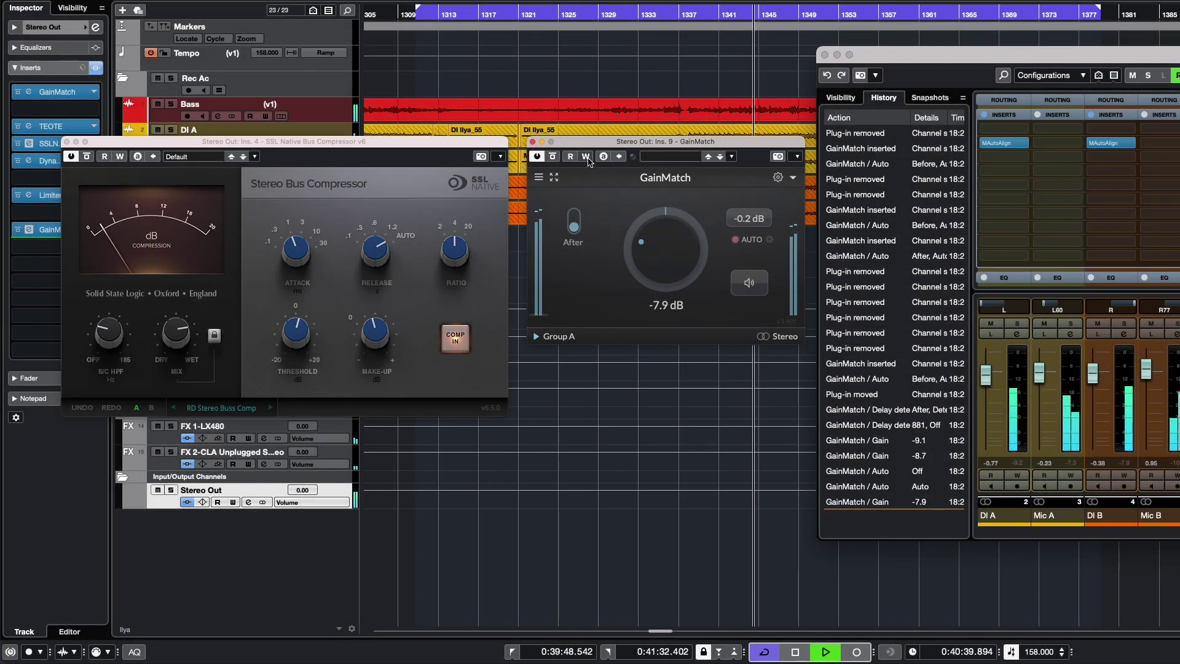
pyautogui.click(586, 157)
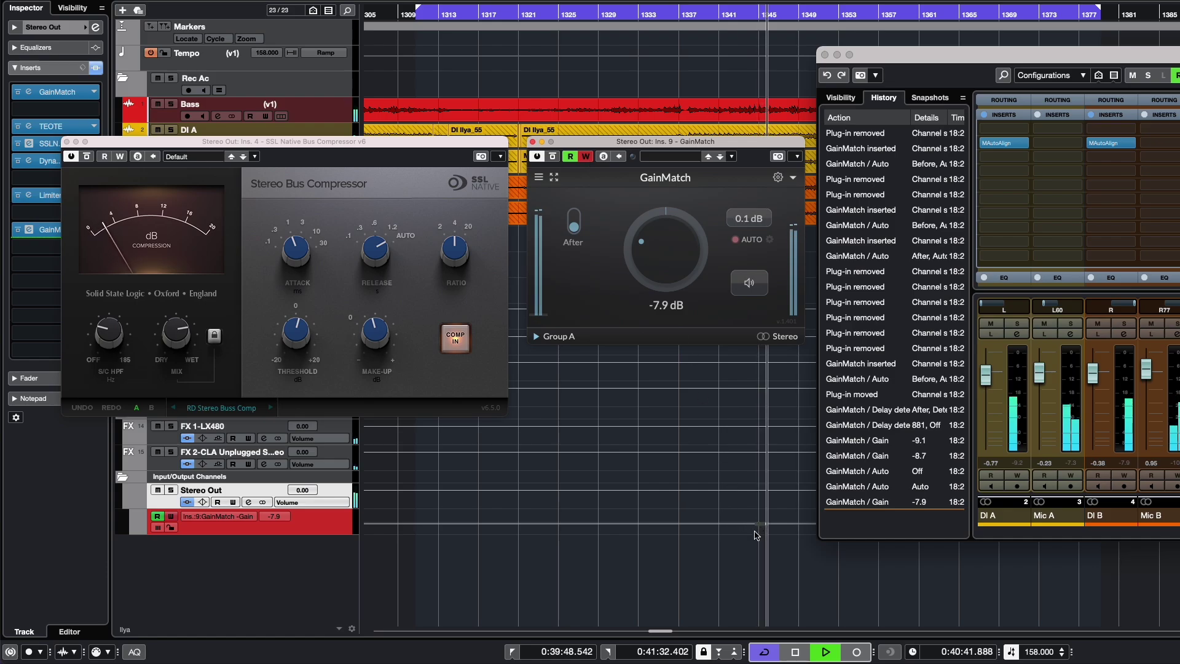
pyautogui.press('space')
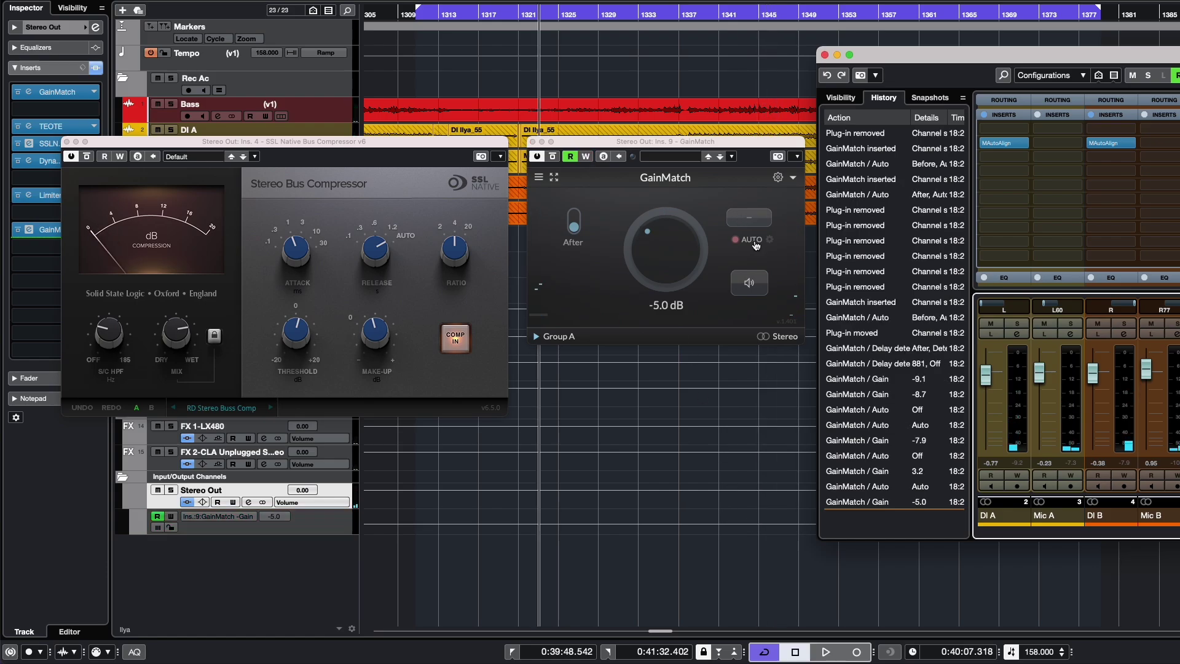
pyautogui.press('space')
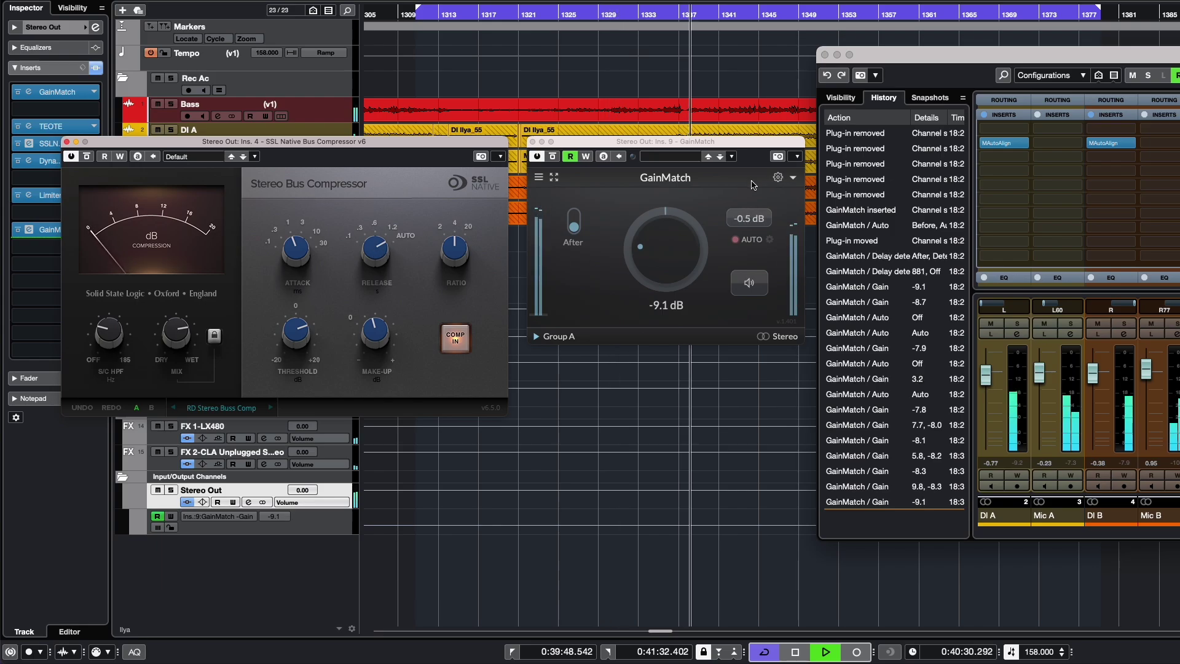
# Uncheck Gain under Expose to DAW in GainMatch's settings so the auto gain isn't automated.
pyautogui.click(765, 183)
pyautogui.click(778, 177)
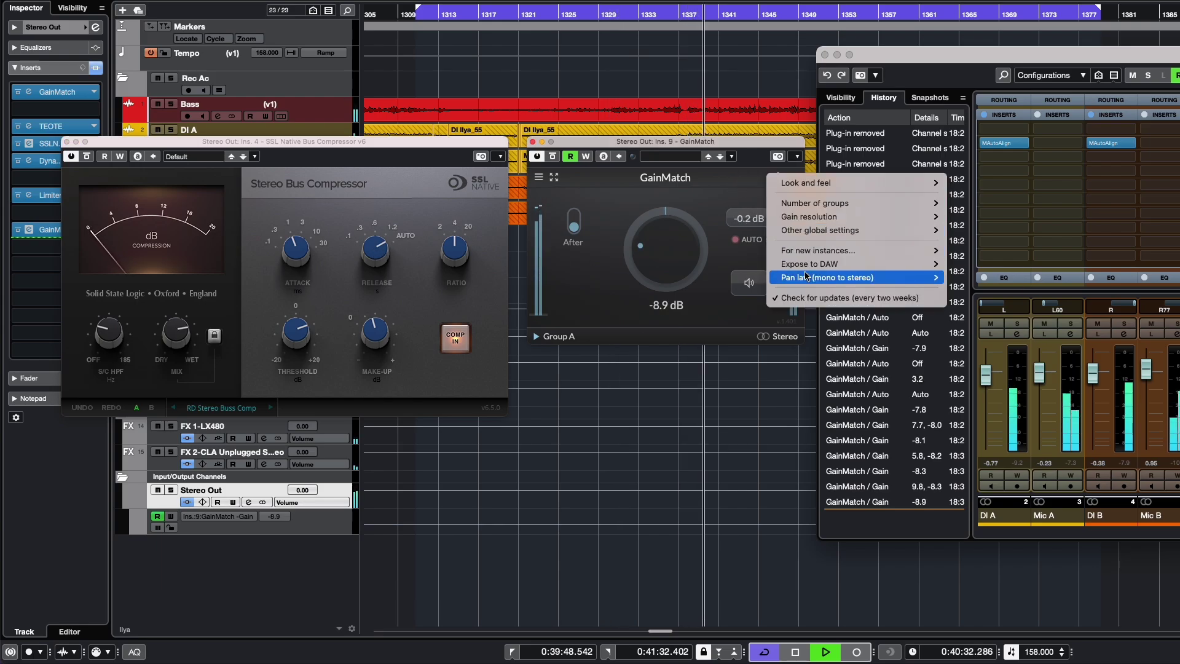
pyautogui.moveTo(922, 265)
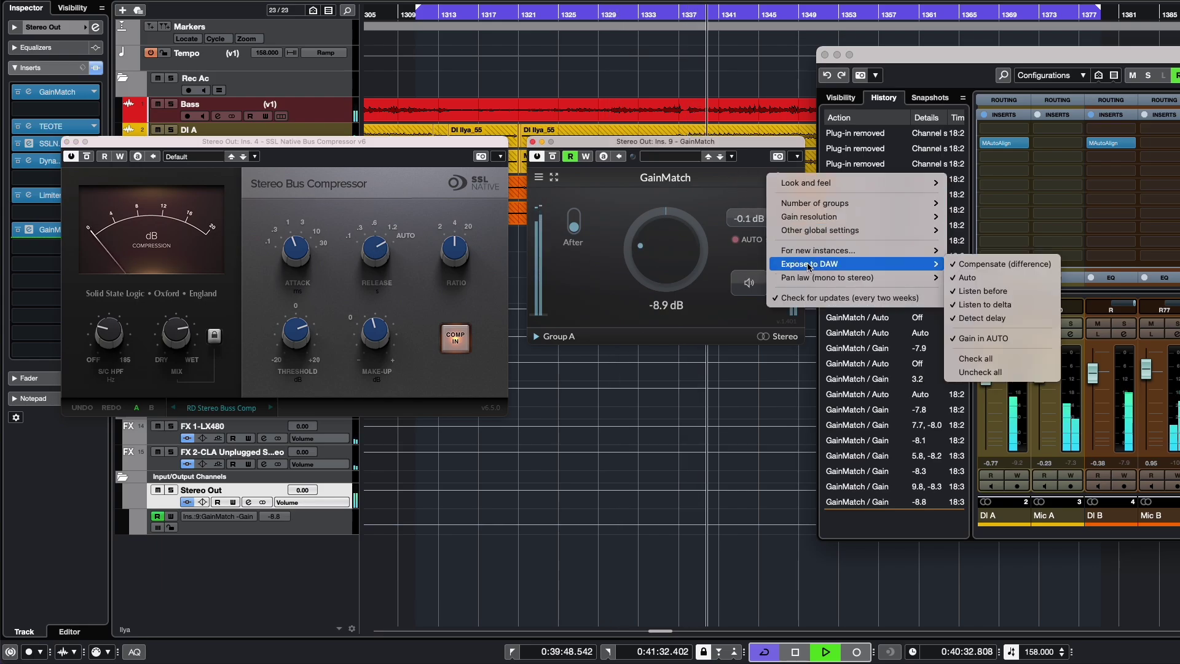
pyautogui.click(1020, 339)
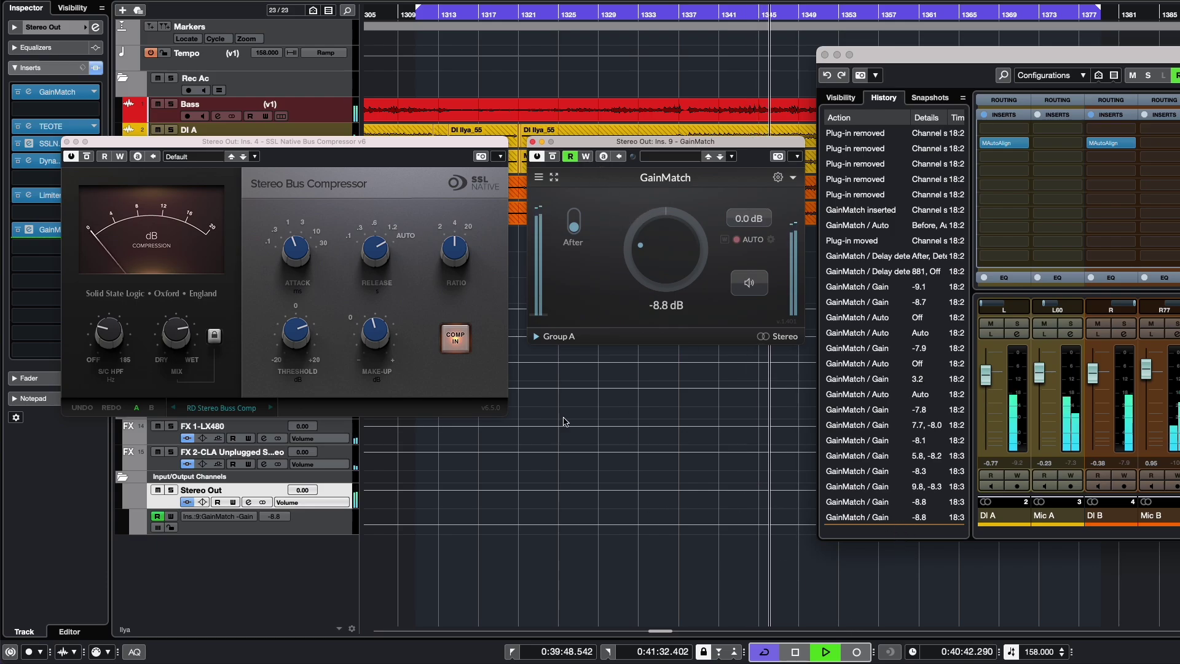
# Lower the SSL Bus Compressor threshold to 3.2 and toggle GainMatch's AUTO to re-match.
pyautogui.moveTo(374, 335); pyautogui.dragTo(374, 333)
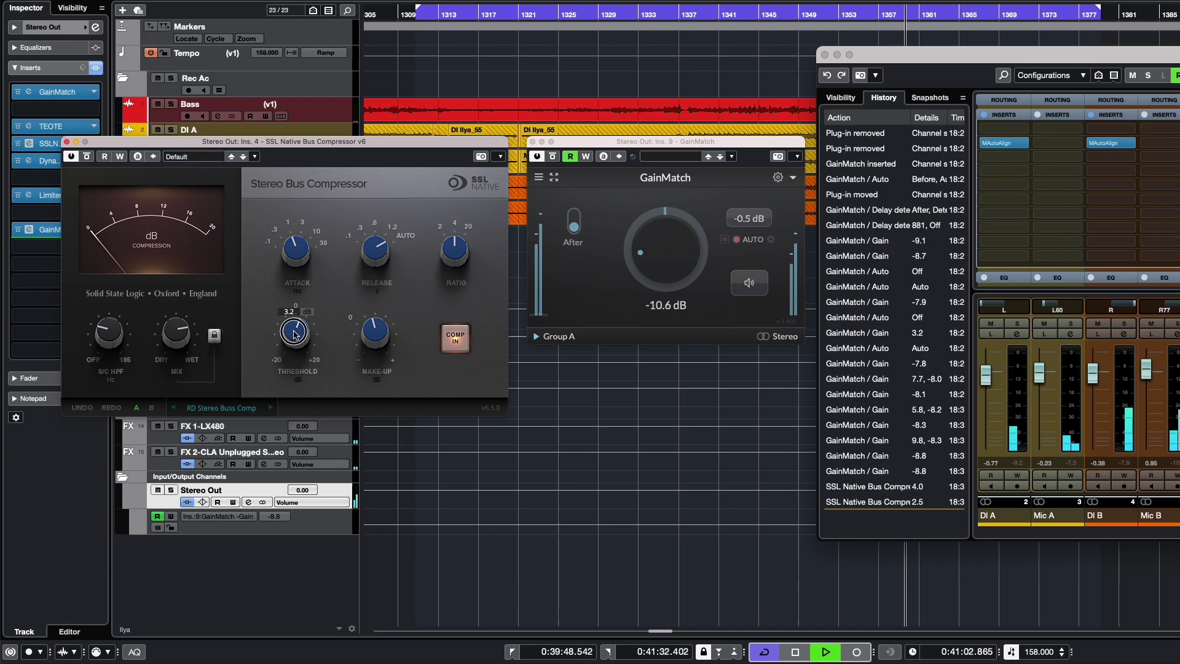
pyautogui.moveTo(381, 340); pyautogui.dragTo(379, 344)
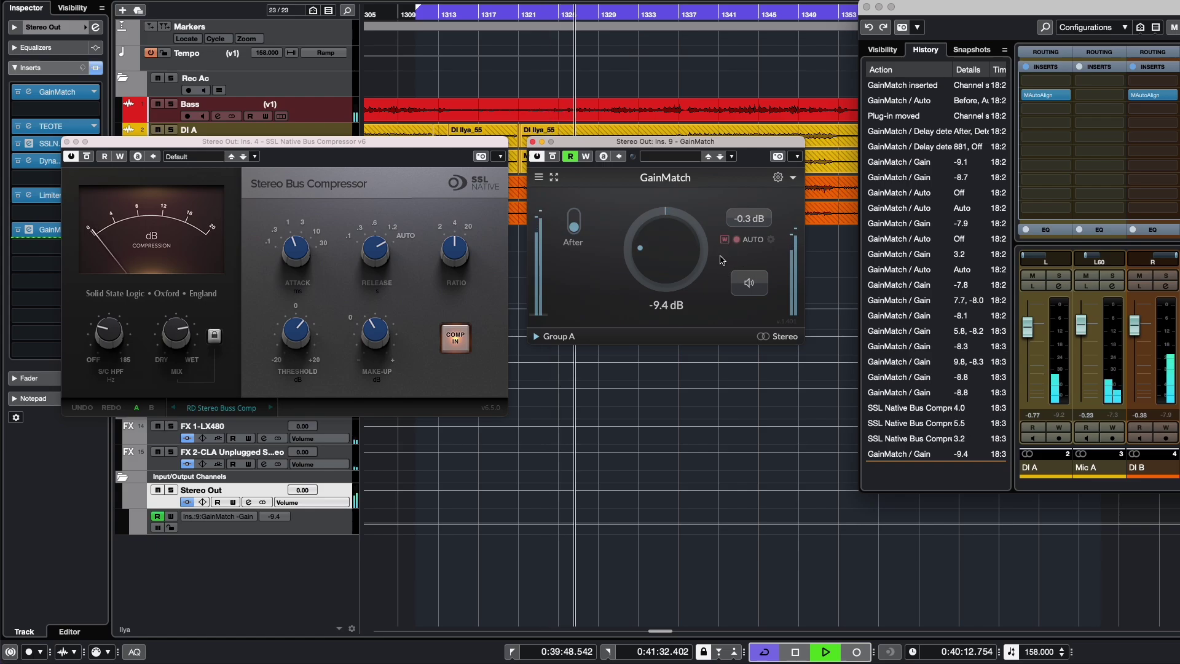
pyautogui.click(725, 241)
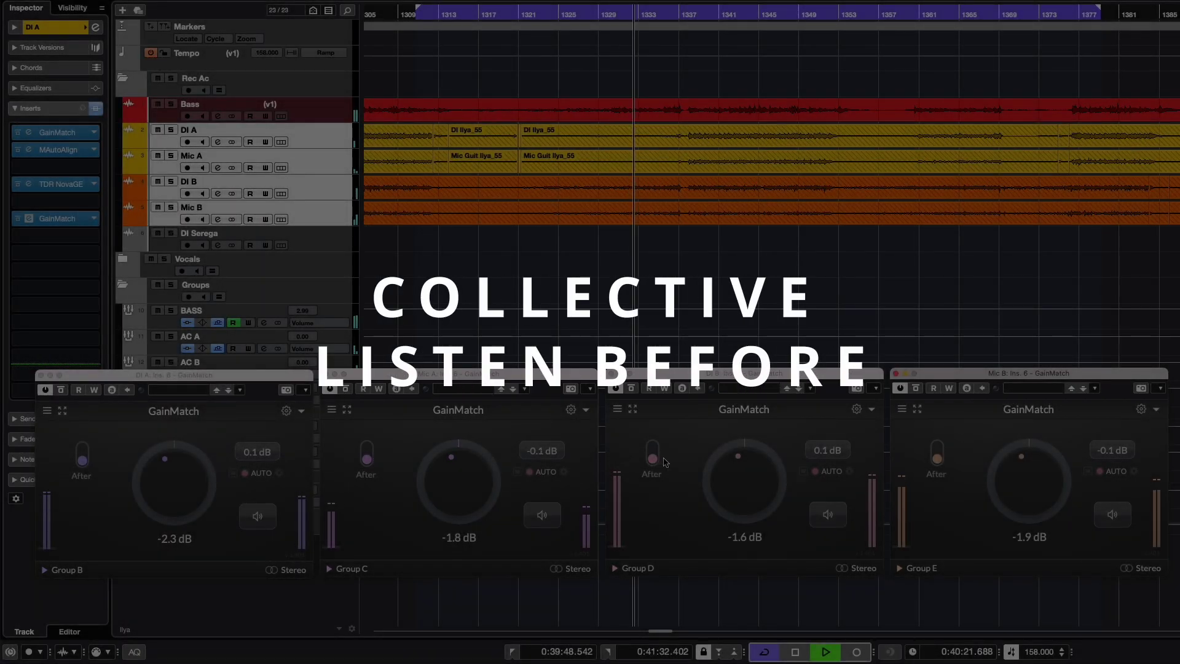
# Compare before and after processing on the four guitar tracks with Listen Before.
pyautogui.click(541, 516)
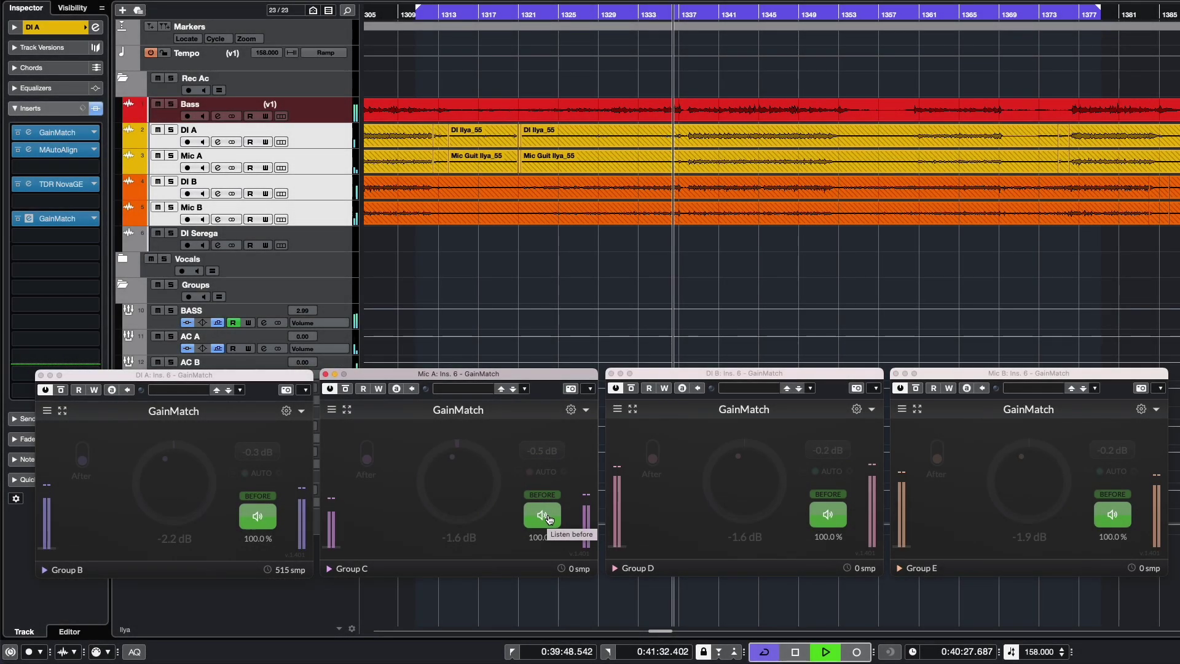
pyautogui.click(544, 517)
pyautogui.click(543, 520)
pyautogui.click(544, 520)
pyautogui.click(543, 519)
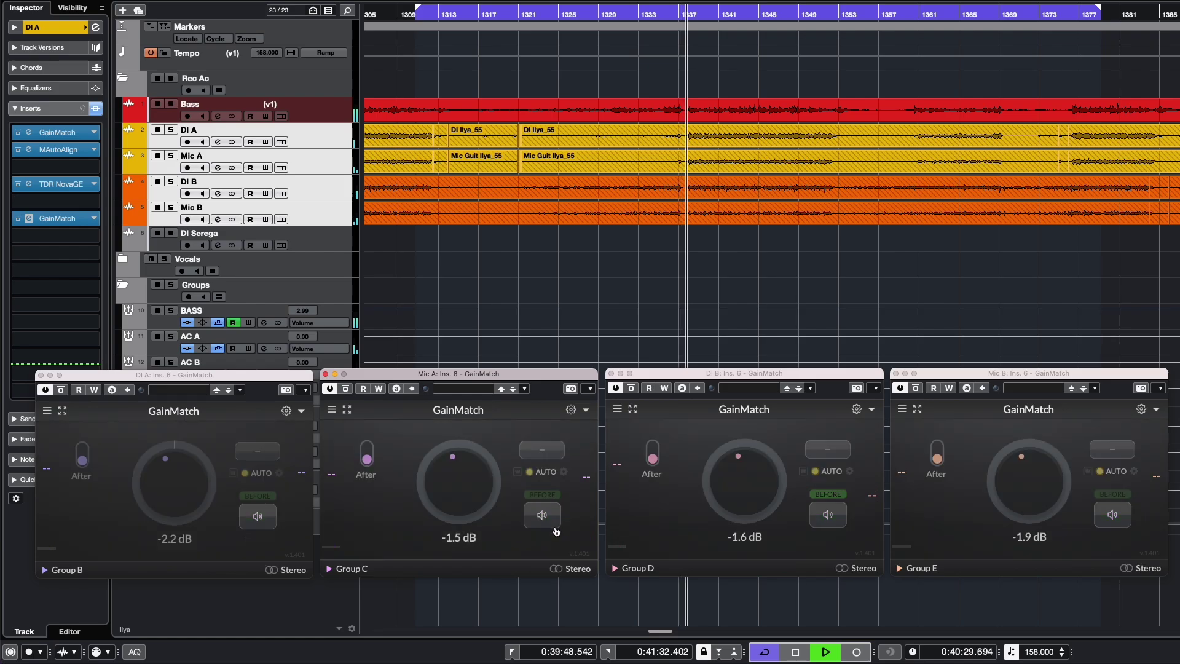
# Display the collection controls for Listen Before and link Mic A with DI A in one collection.
pyautogui.rightClick(542, 515)
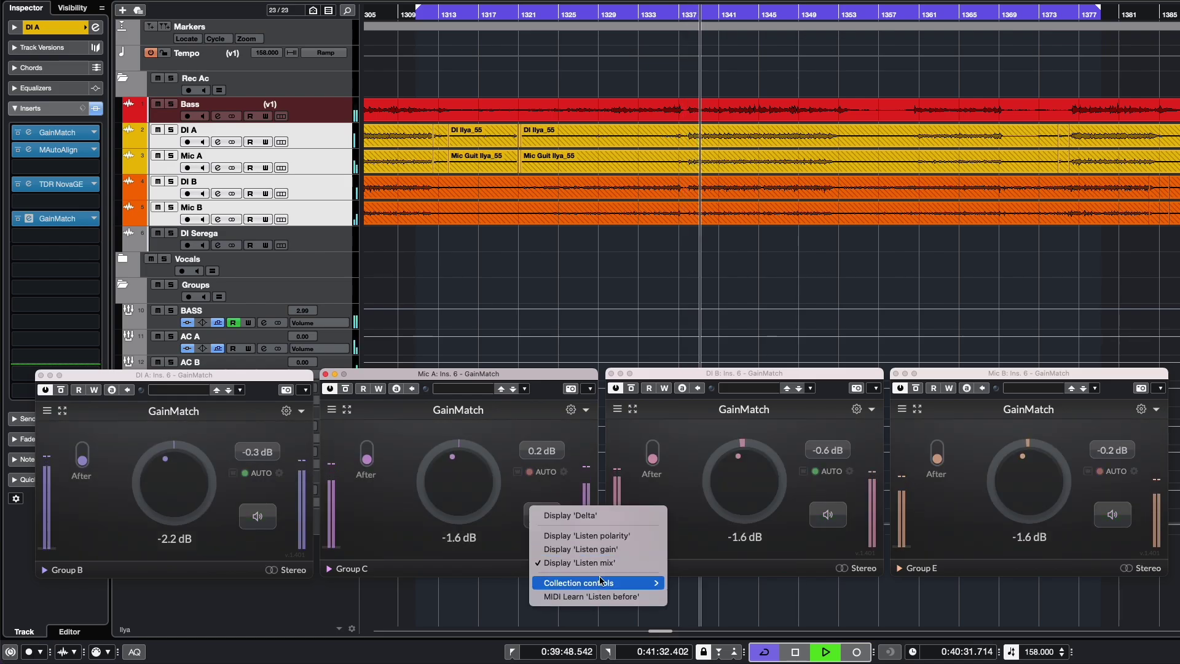
pyautogui.moveTo(590, 583)
pyautogui.click(729, 583)
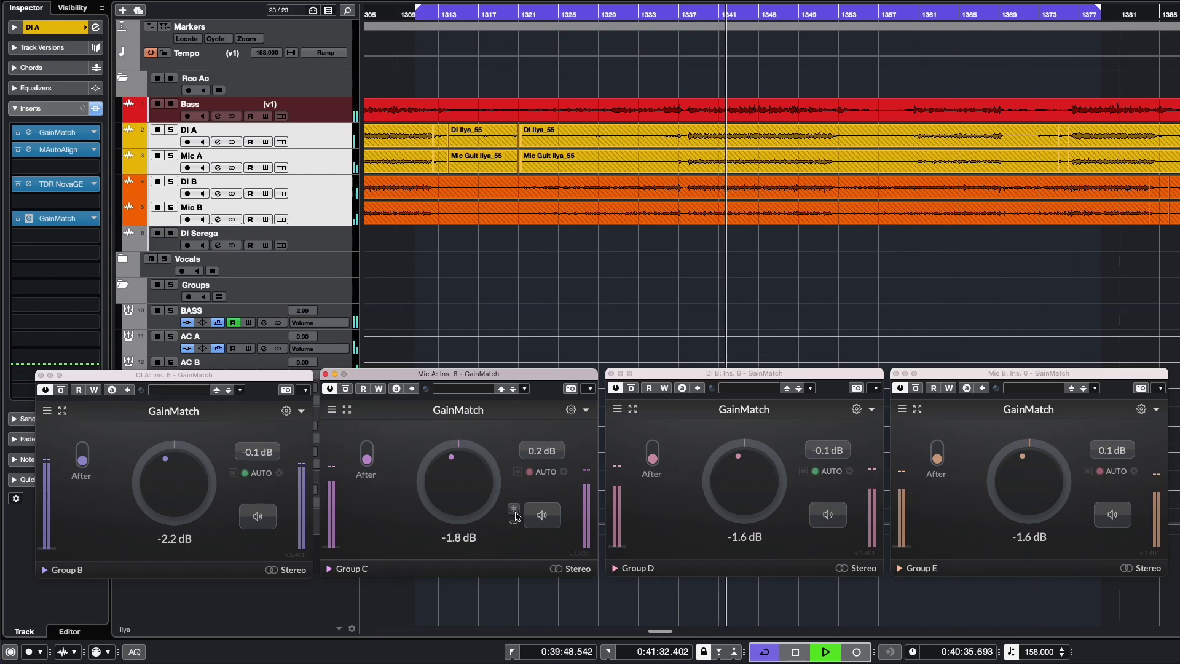
pyautogui.click(515, 514)
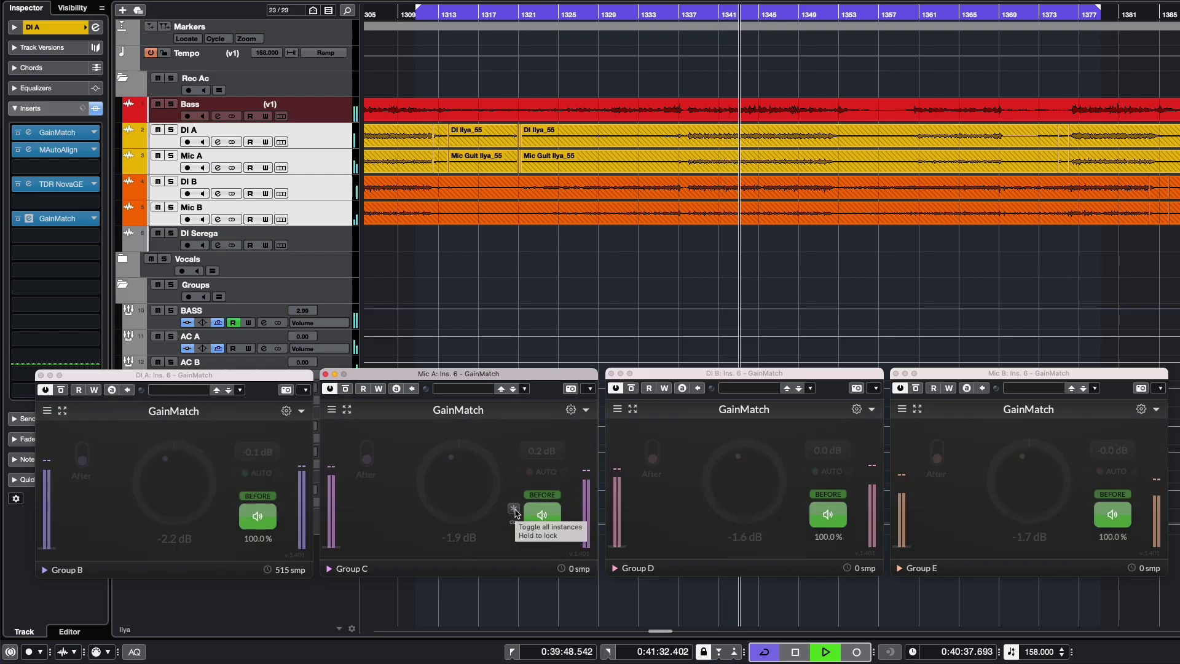
pyautogui.click(541, 515)
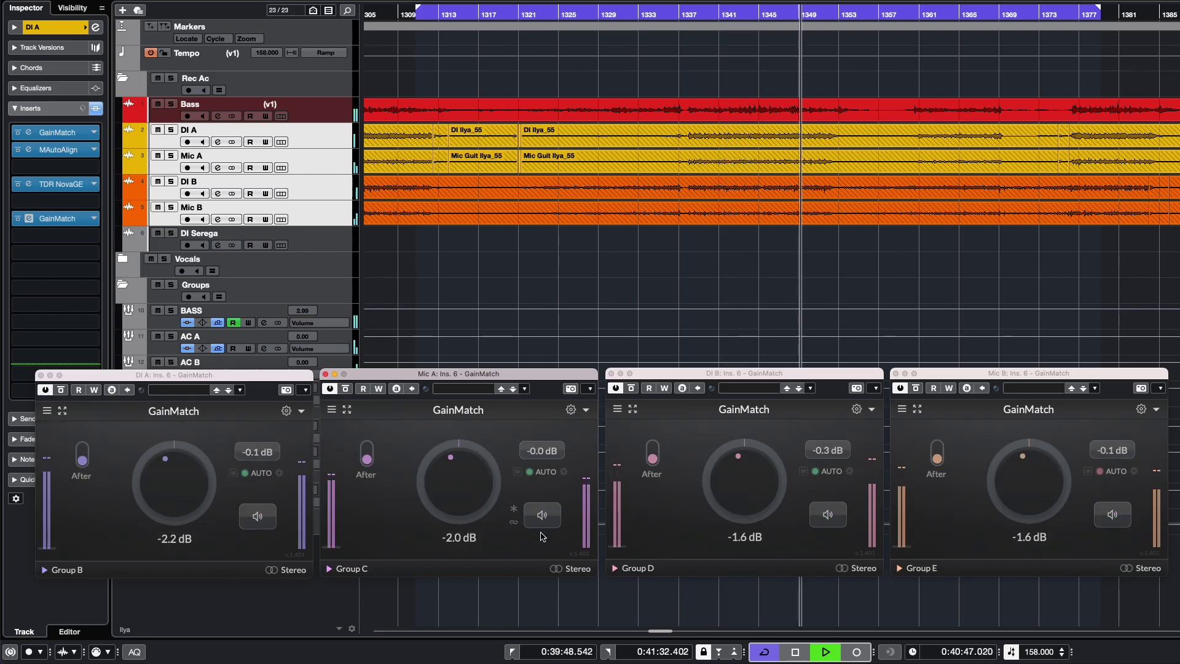
pyautogui.click(543, 516)
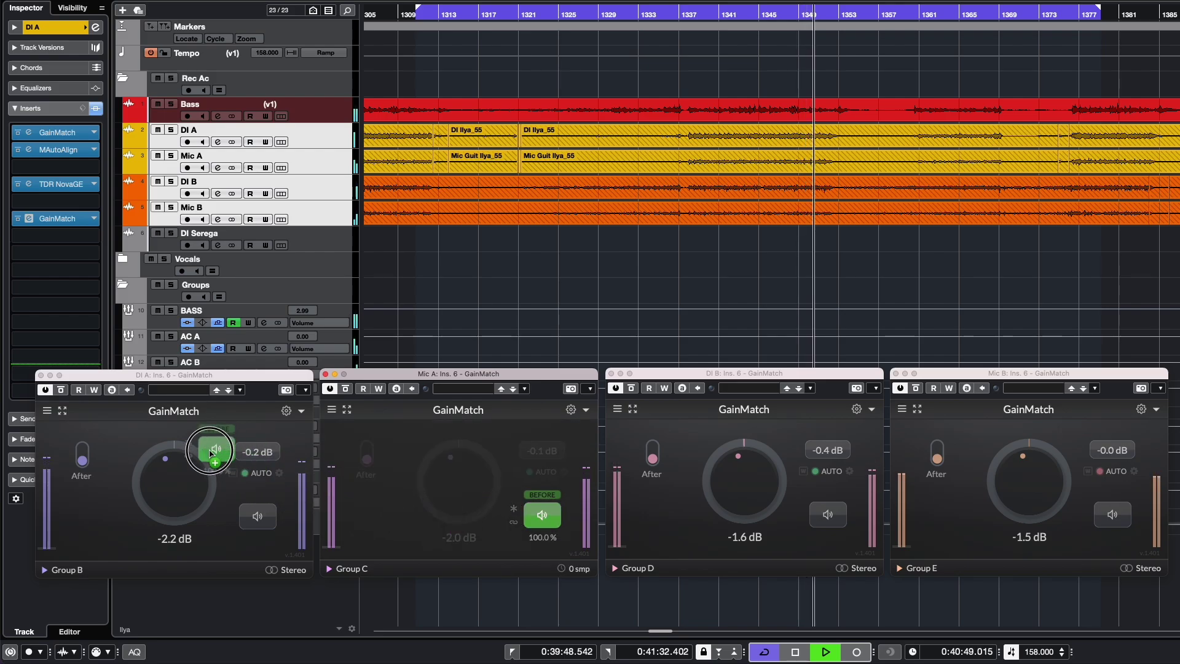
pyautogui.click(514, 523)
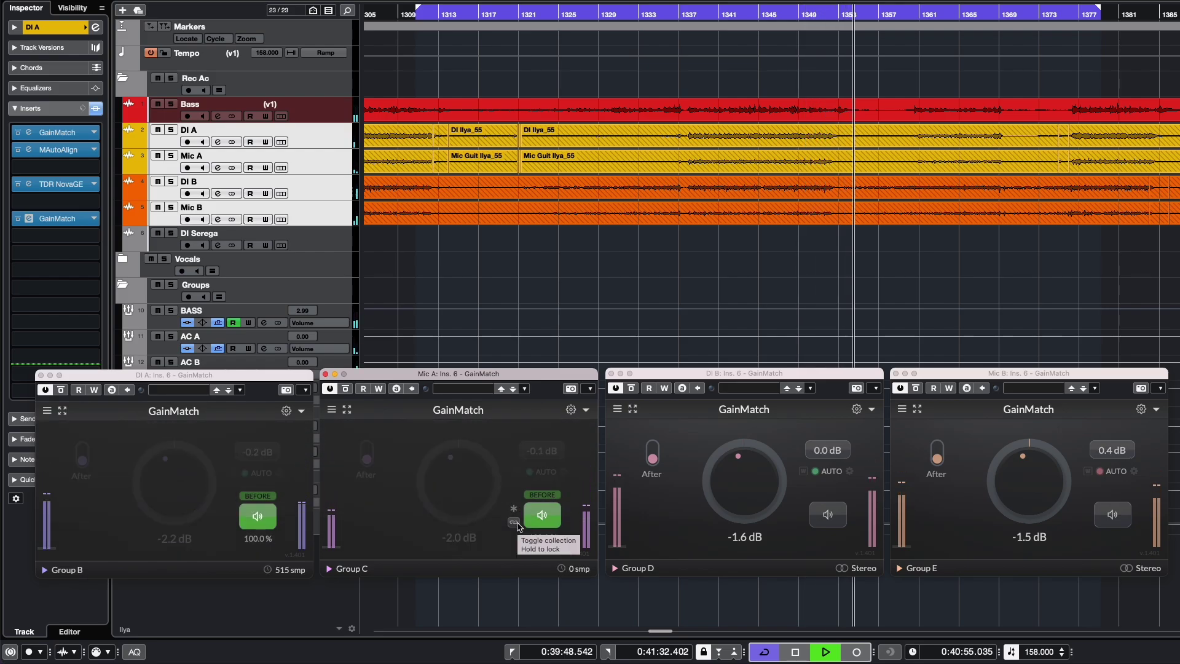
# Select the four guitar tracks and toggle DI B and Mic B between before and after together.
pyautogui.click(543, 515)
pyautogui.click(326, 140)
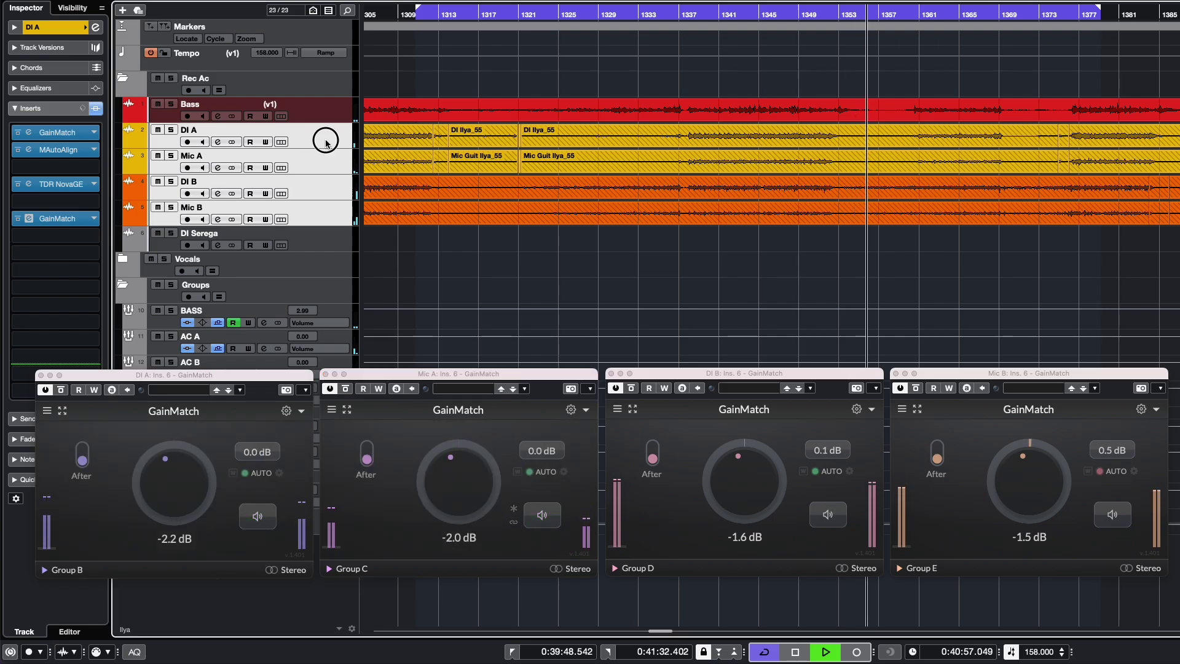
pyautogui.click(327, 156)
pyautogui.click(328, 190)
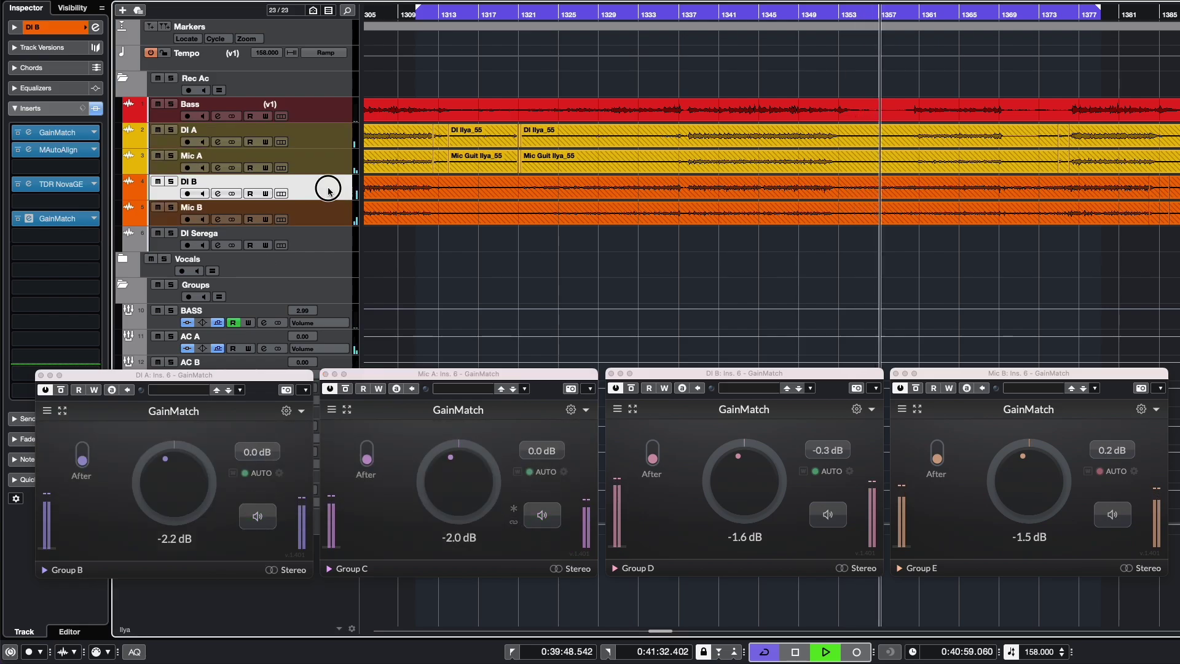
pyautogui.click(323, 210)
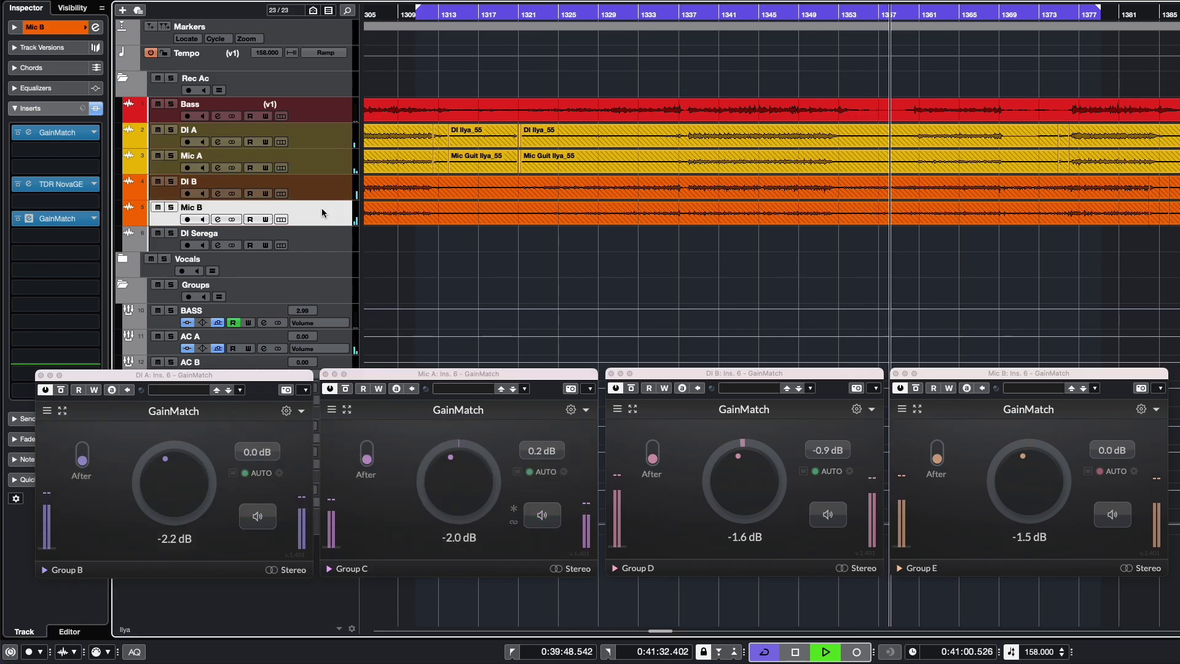
pyautogui.click(828, 514)
pyautogui.click(828, 514)
pyautogui.click(799, 522)
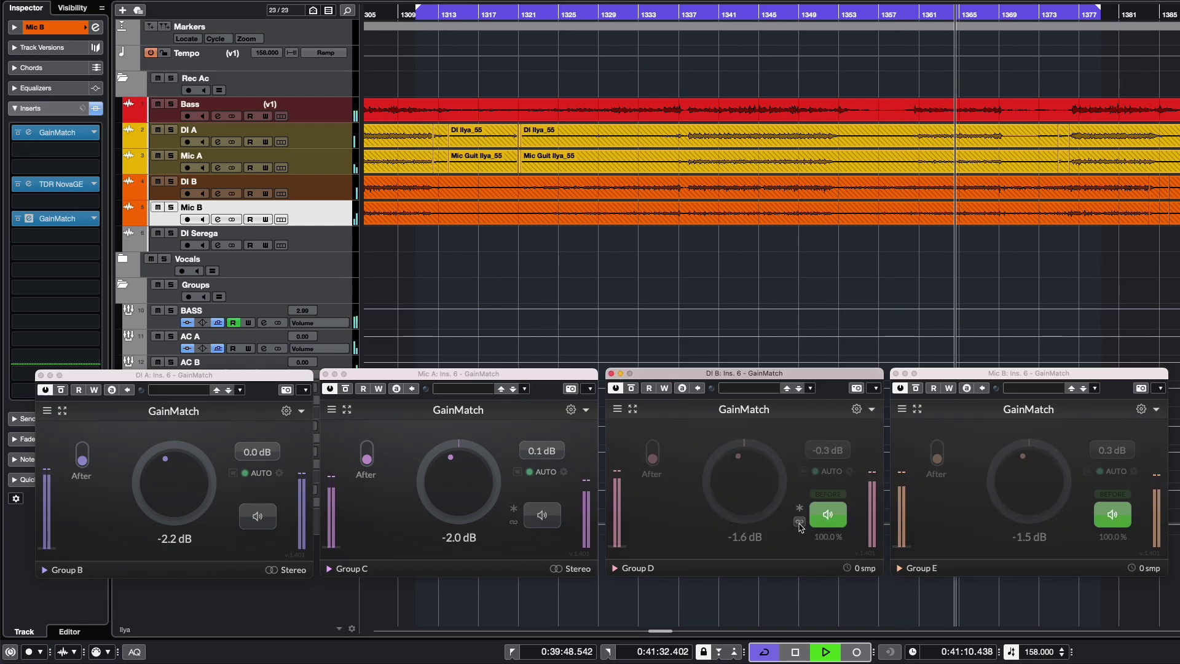
pyautogui.click(800, 523)
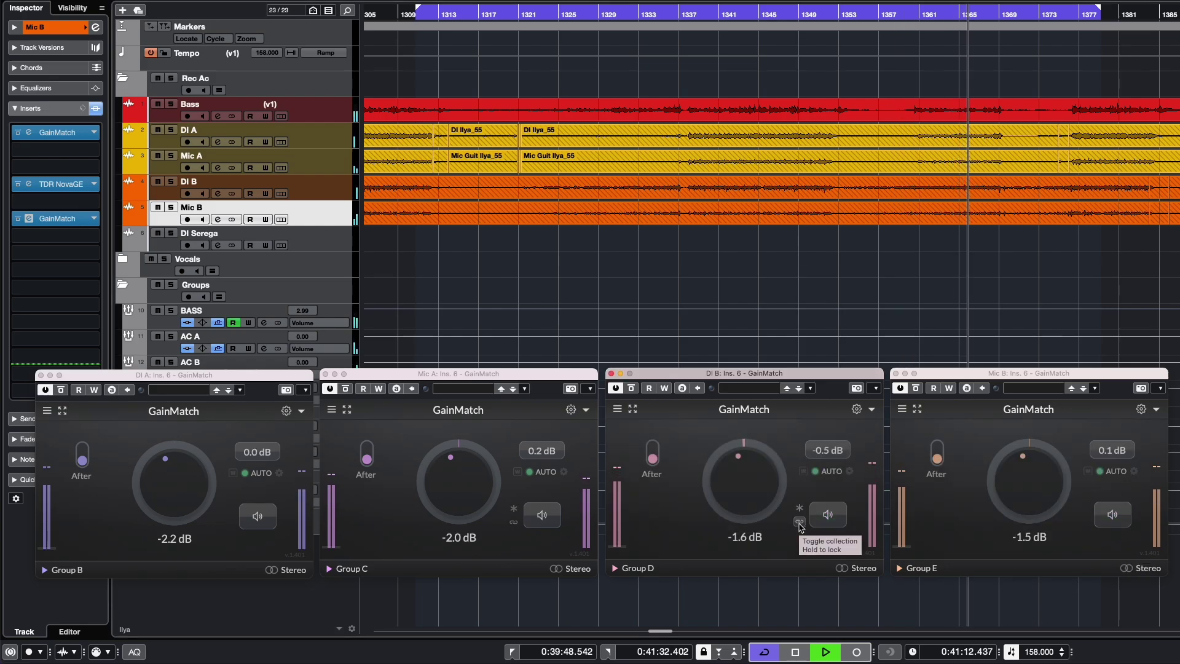
# Toggle DI A and Mic A together, then switch all four instances to Before at once.
pyautogui.click(542, 515)
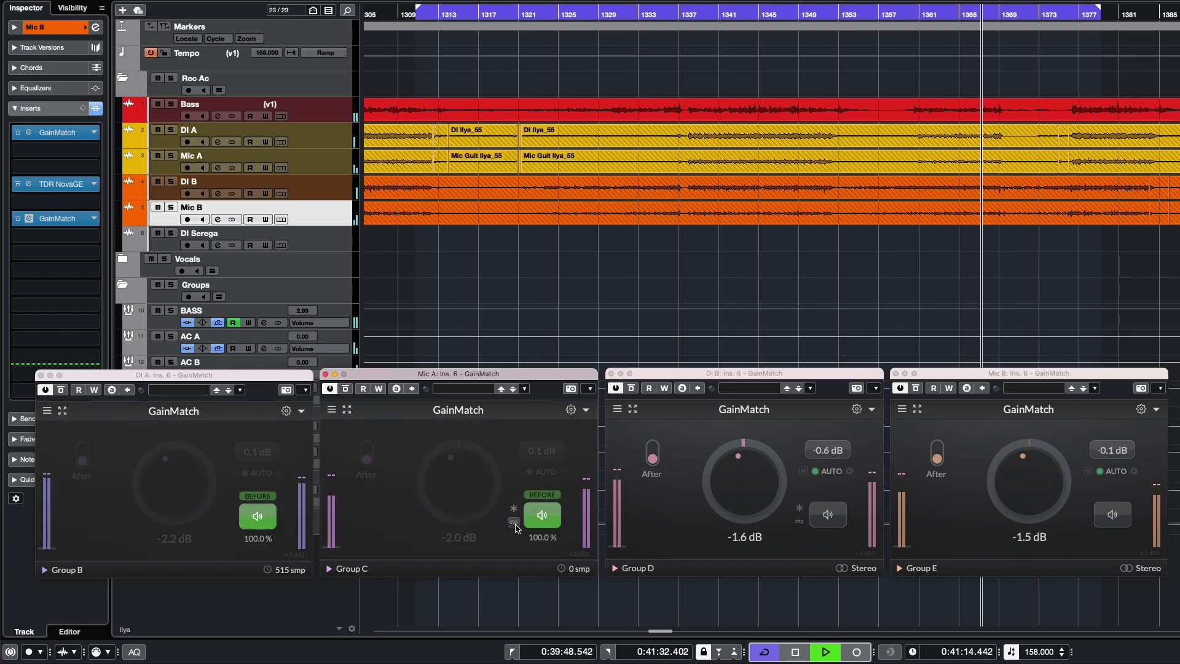
pyautogui.click(515, 524)
pyautogui.click(515, 509)
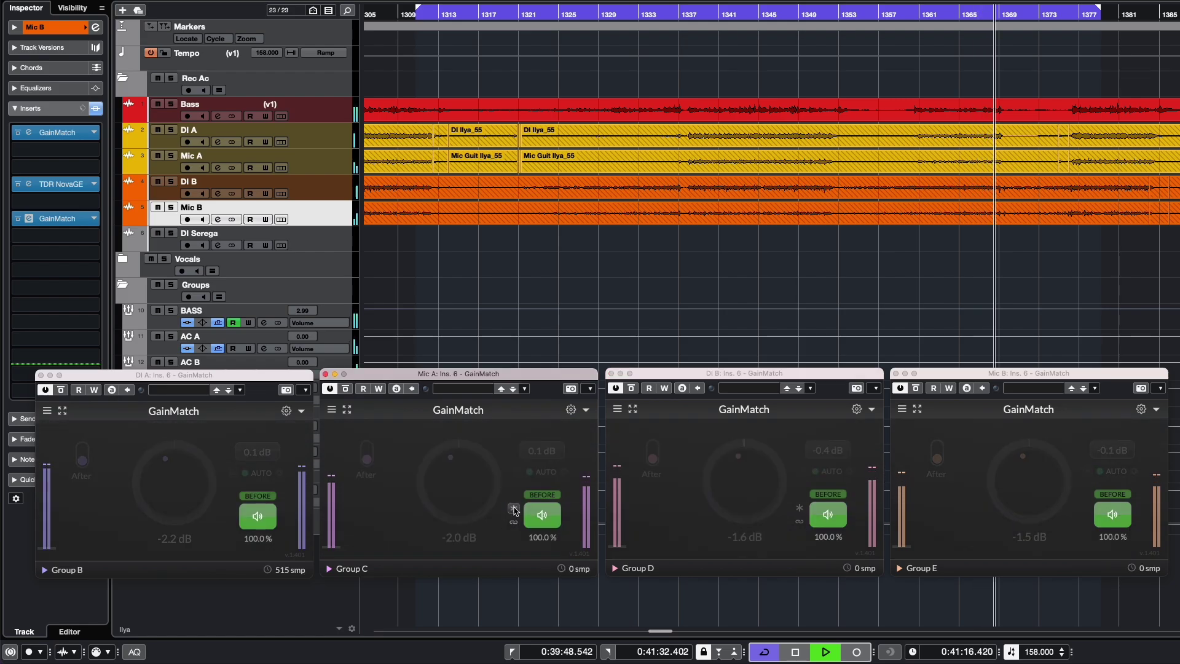
pyautogui.click(514, 509)
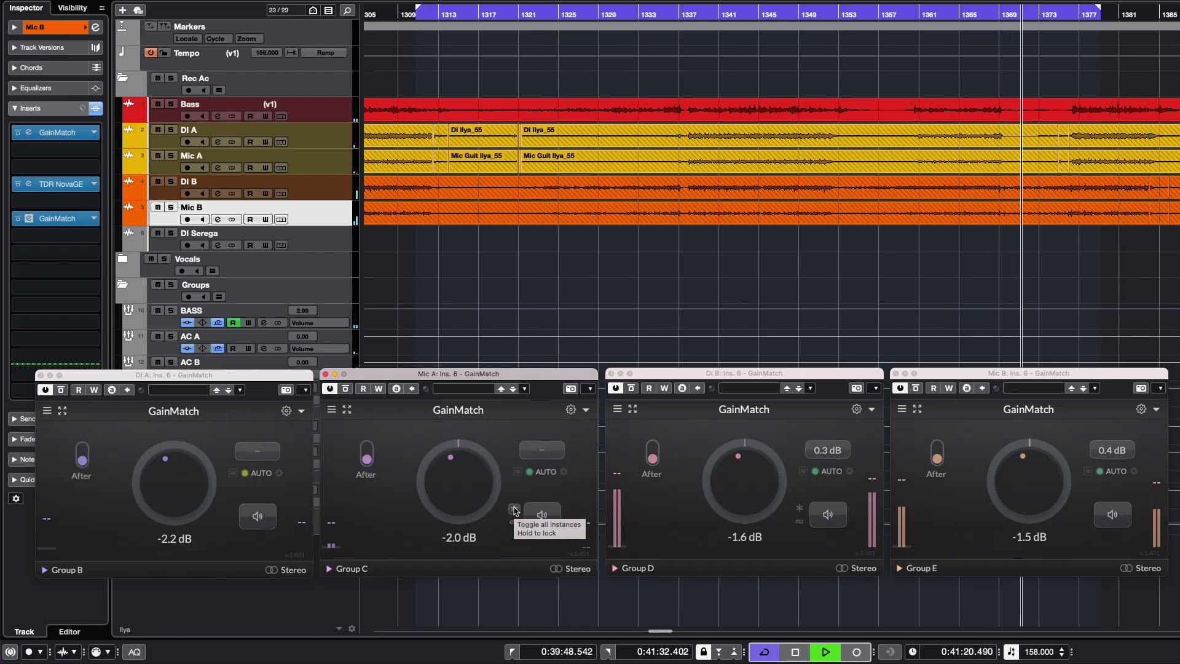
pyautogui.click(542, 517)
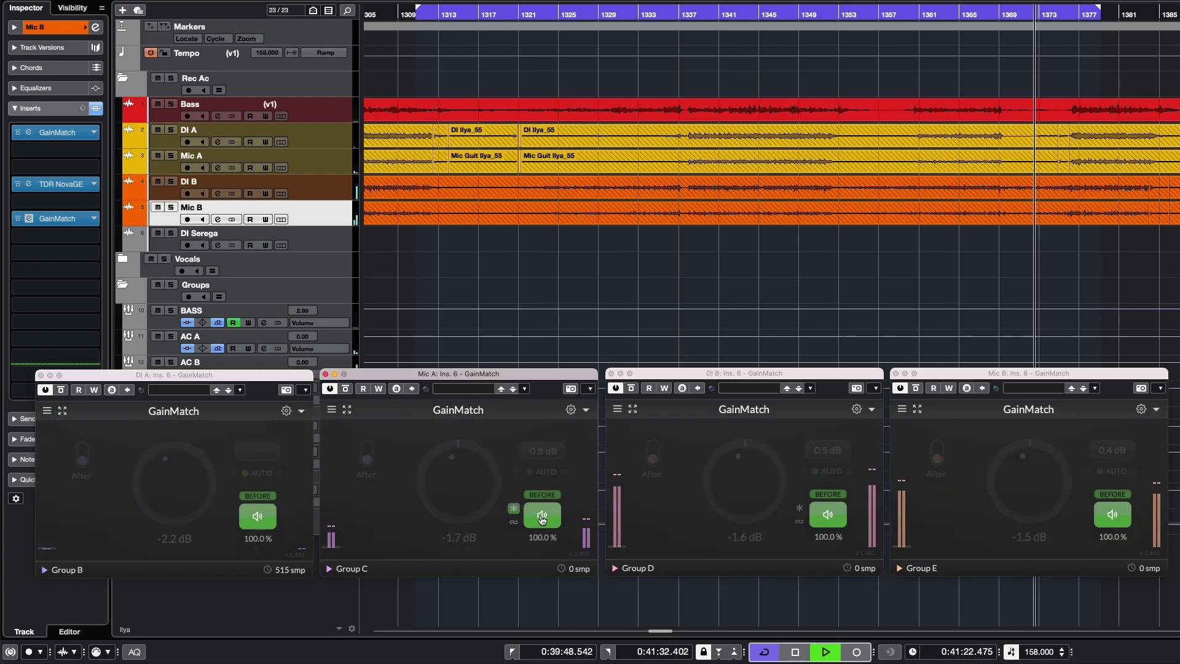
pyautogui.click(542, 520)
pyautogui.click(545, 521)
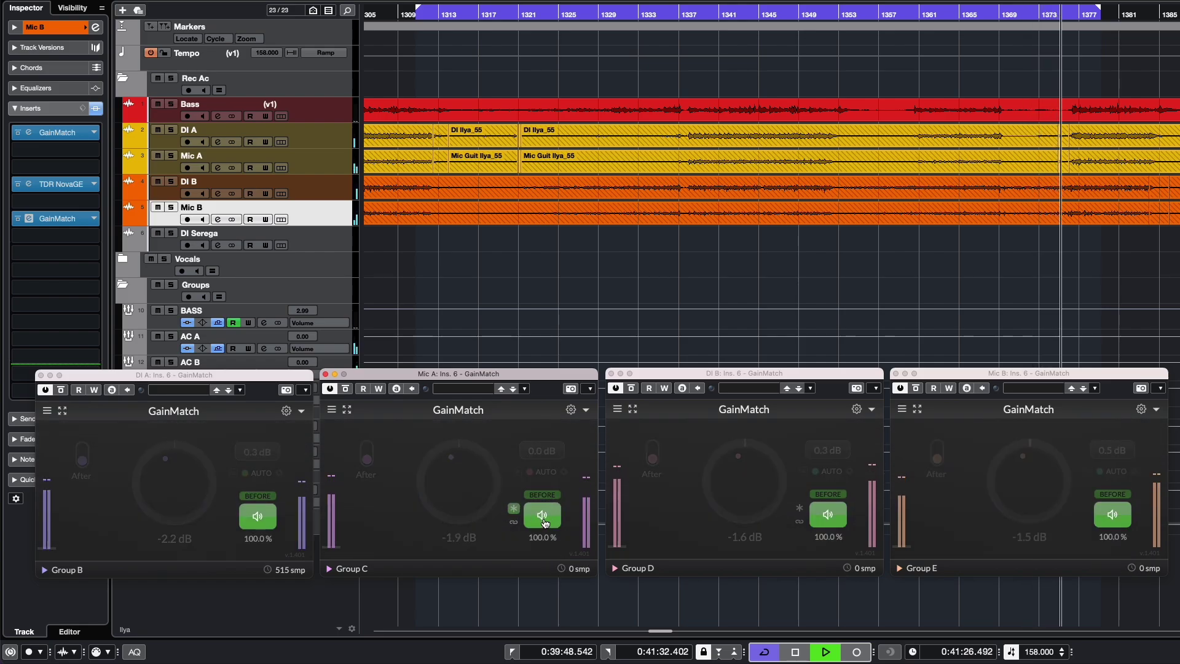
pyautogui.click(543, 522)
pyautogui.click(544, 522)
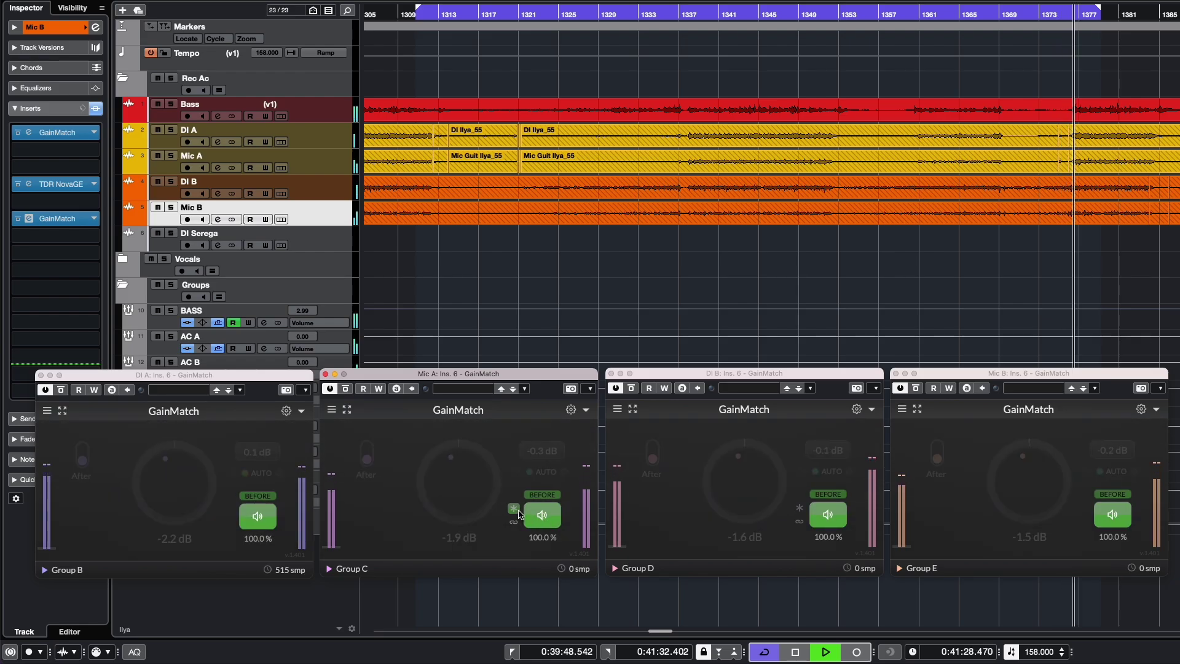
# Show the Delta listen option on Mic A's GainMatch and unlink it from its collection.
pyautogui.rightClick(541, 510)
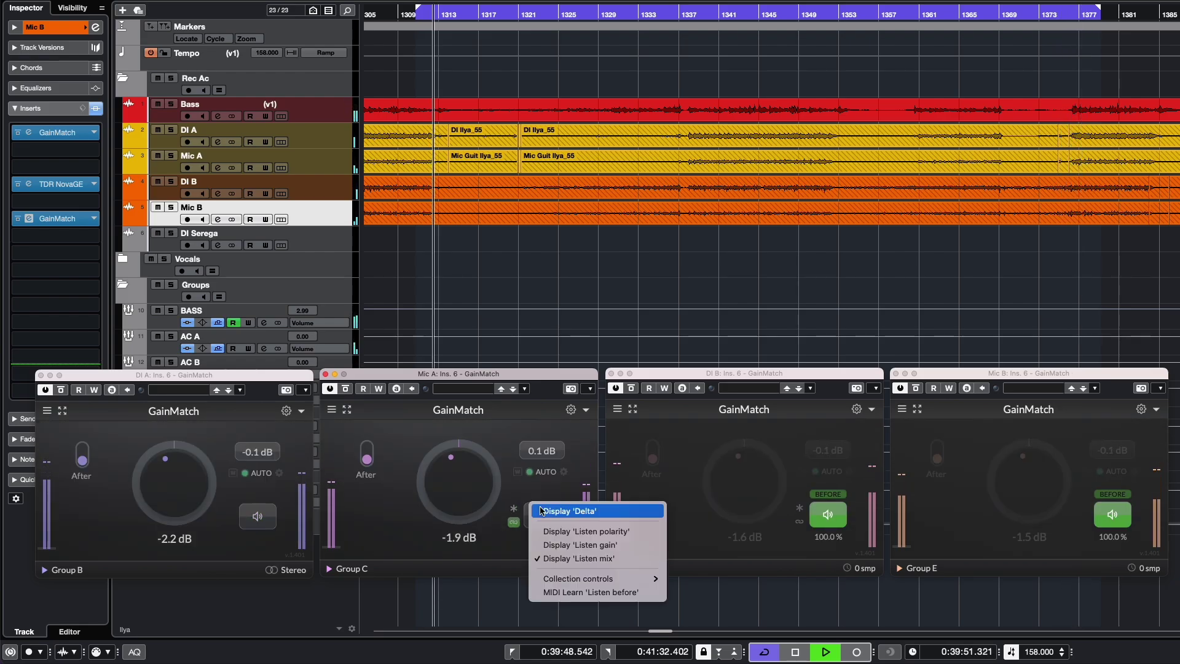
pyautogui.click(561, 513)
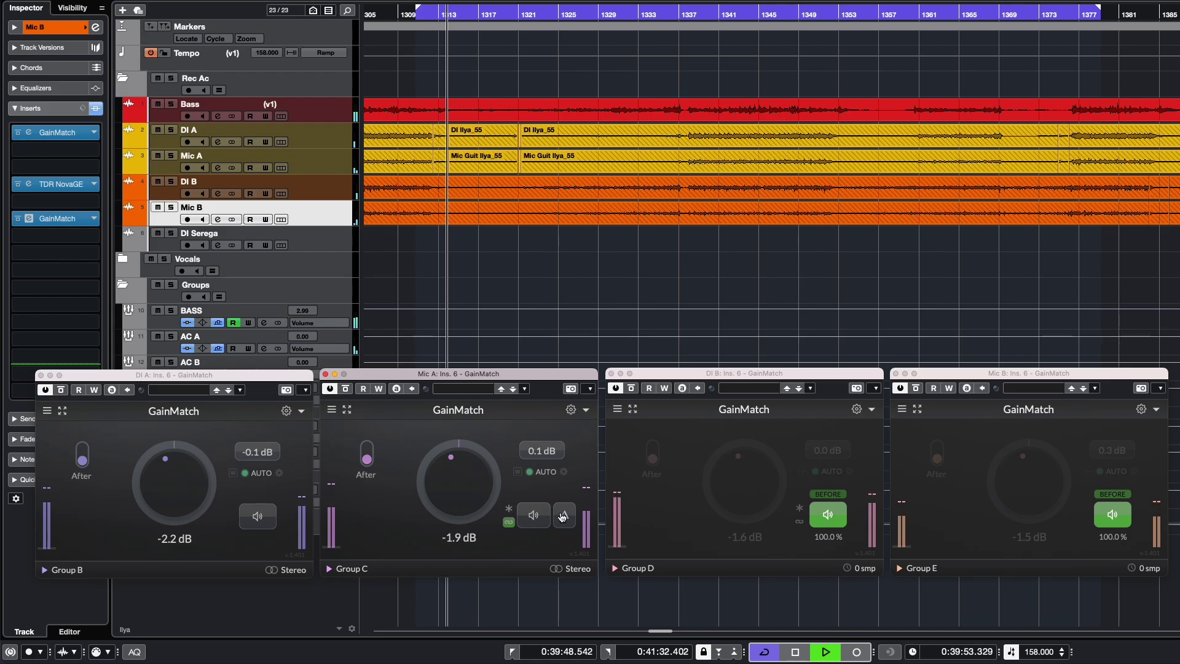
pyautogui.click(509, 522)
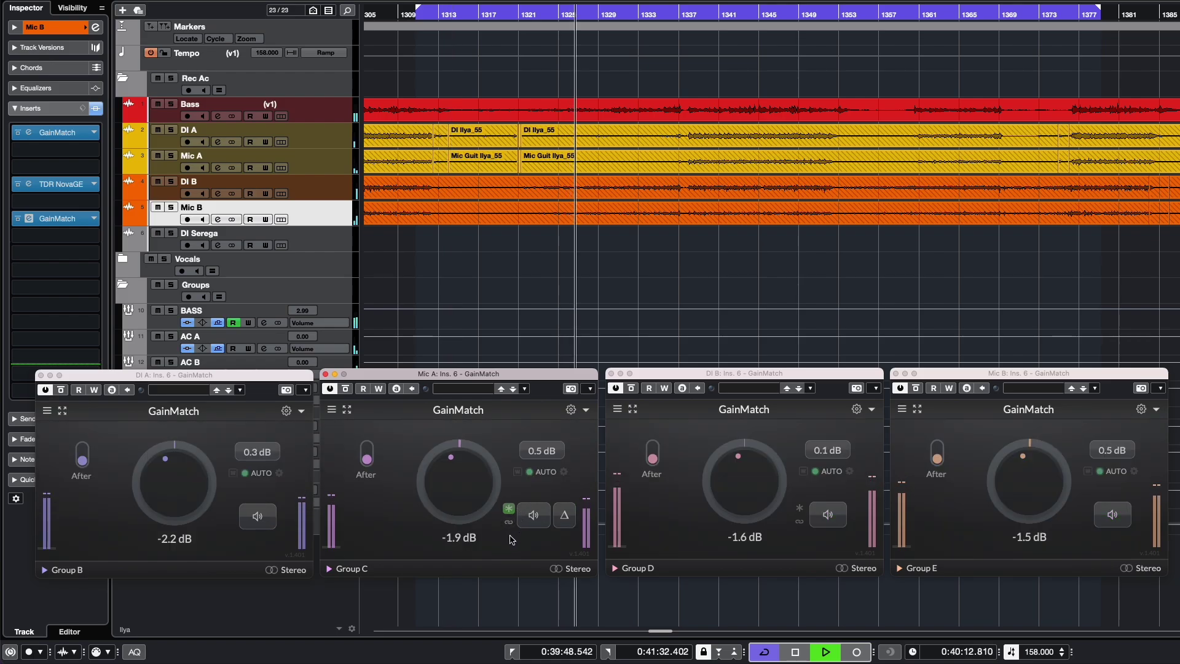
pyautogui.click(509, 521)
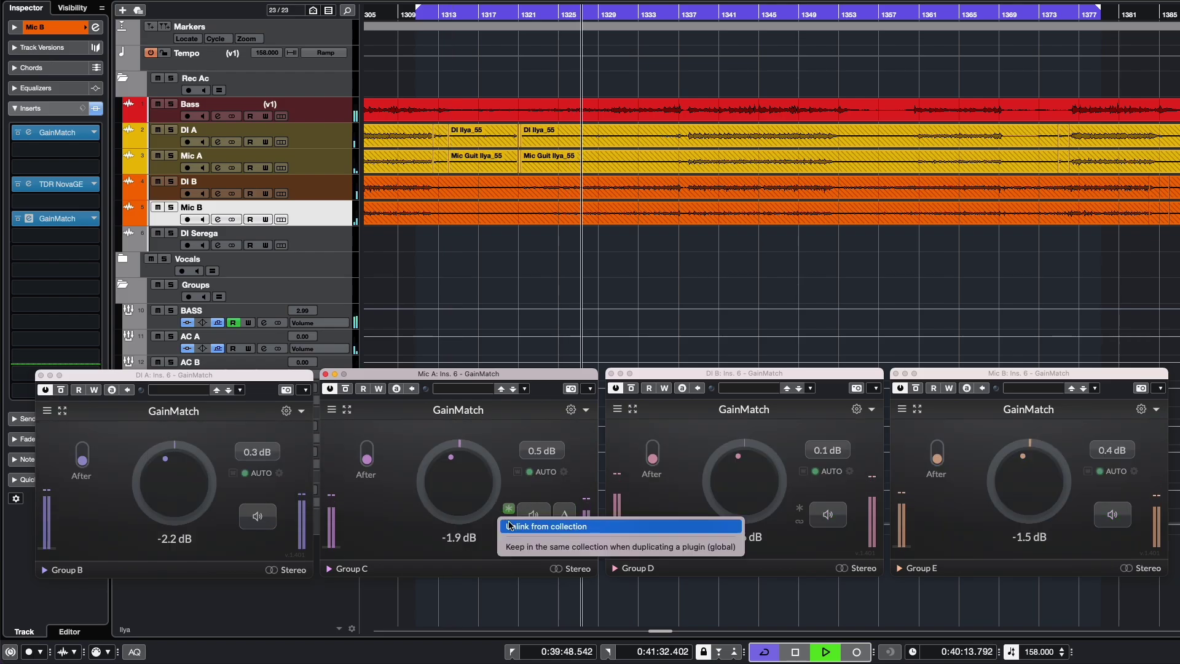
pyautogui.click(566, 528)
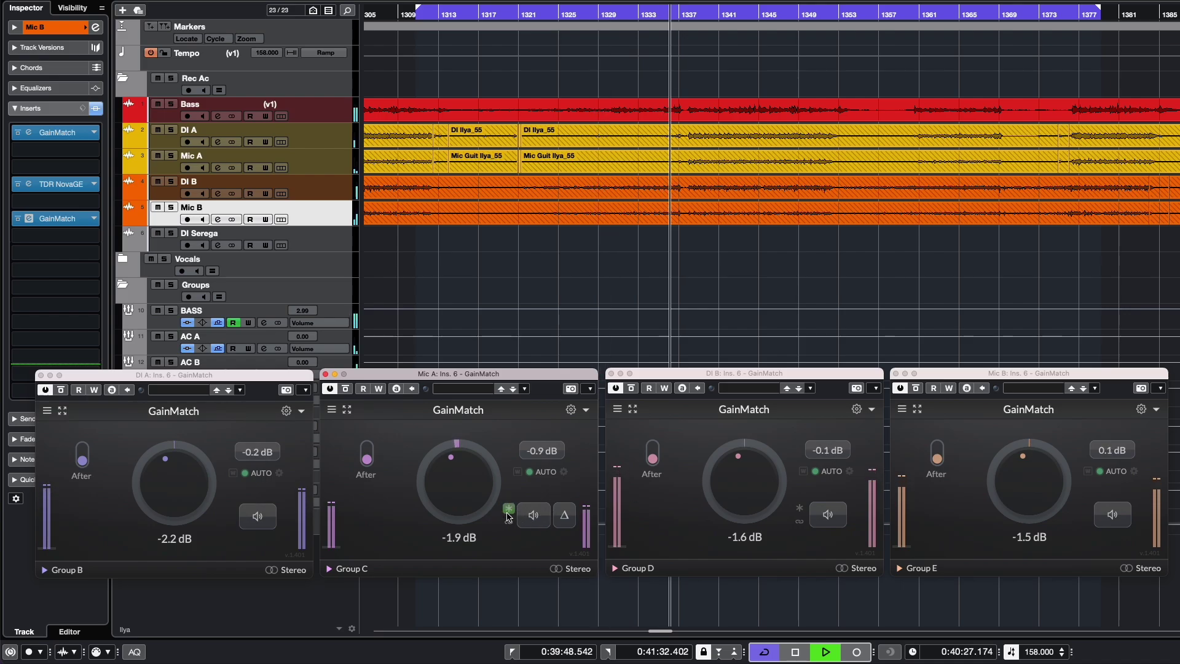
# Reopen the listen options to view the Collection controls submenu, then dismiss the menu.
pyautogui.rightClick(534, 515)
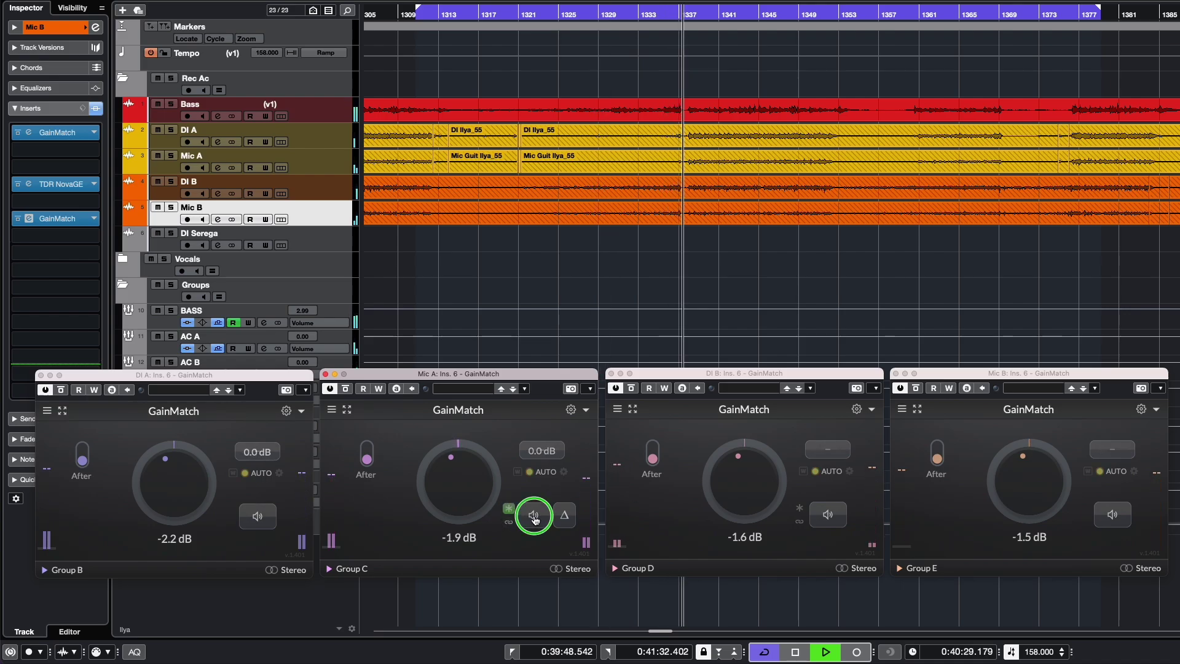
pyautogui.moveTo(584, 592)
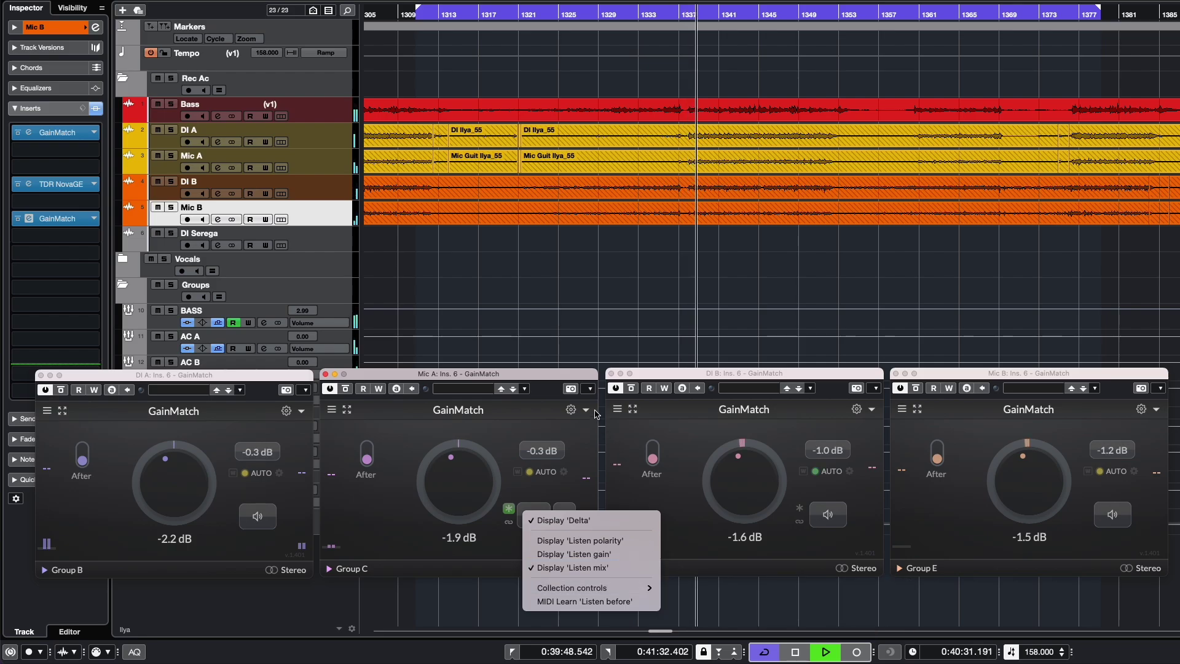
pyautogui.click(571, 410)
pyautogui.click(571, 409)
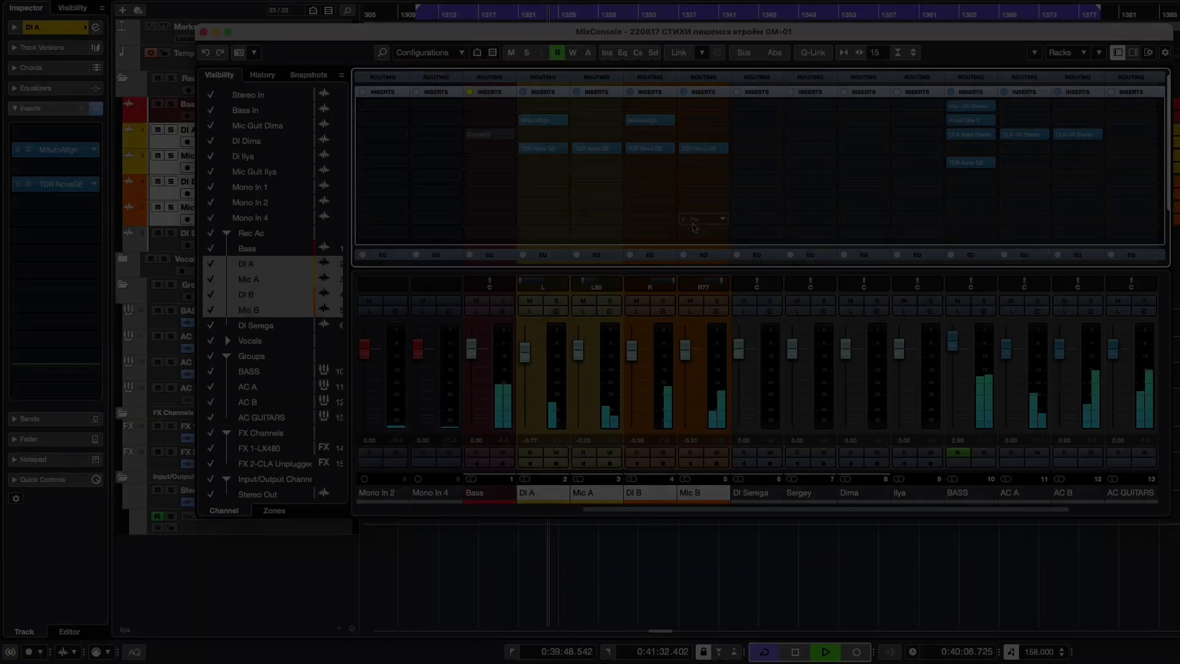
# Insert GainMatch into the first empty insert on DI A, Mic A, DI B and Mic B at once.
pyautogui.click(555, 109)
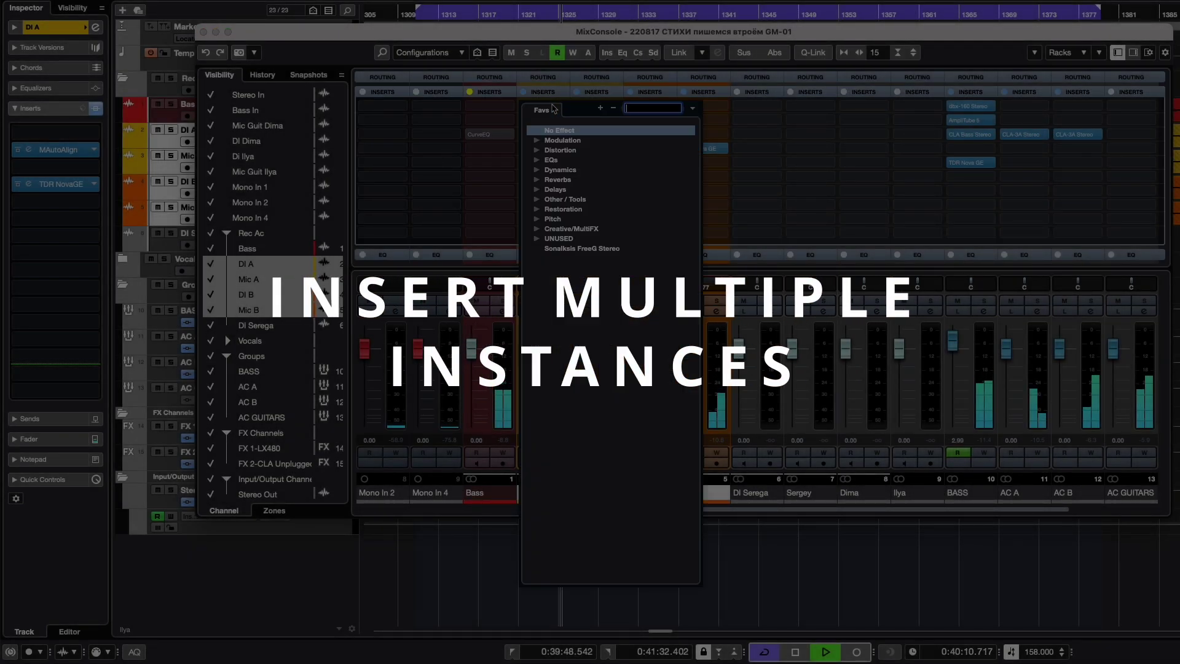
pyautogui.write('gainm')
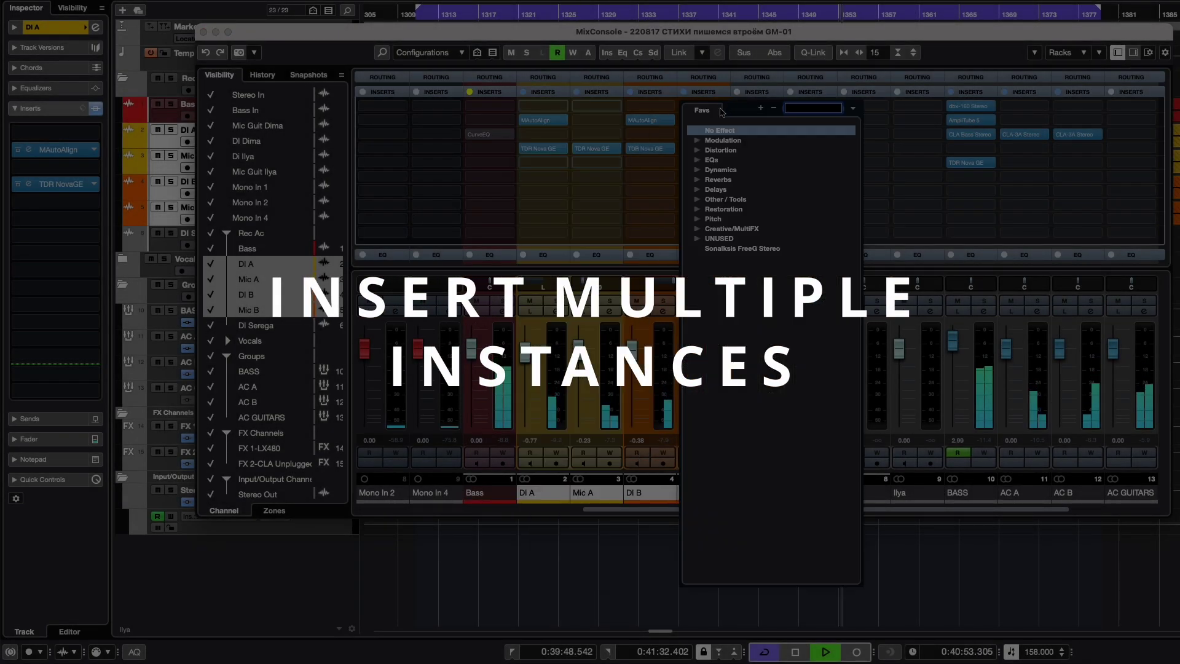
pyautogui.write('gainm')
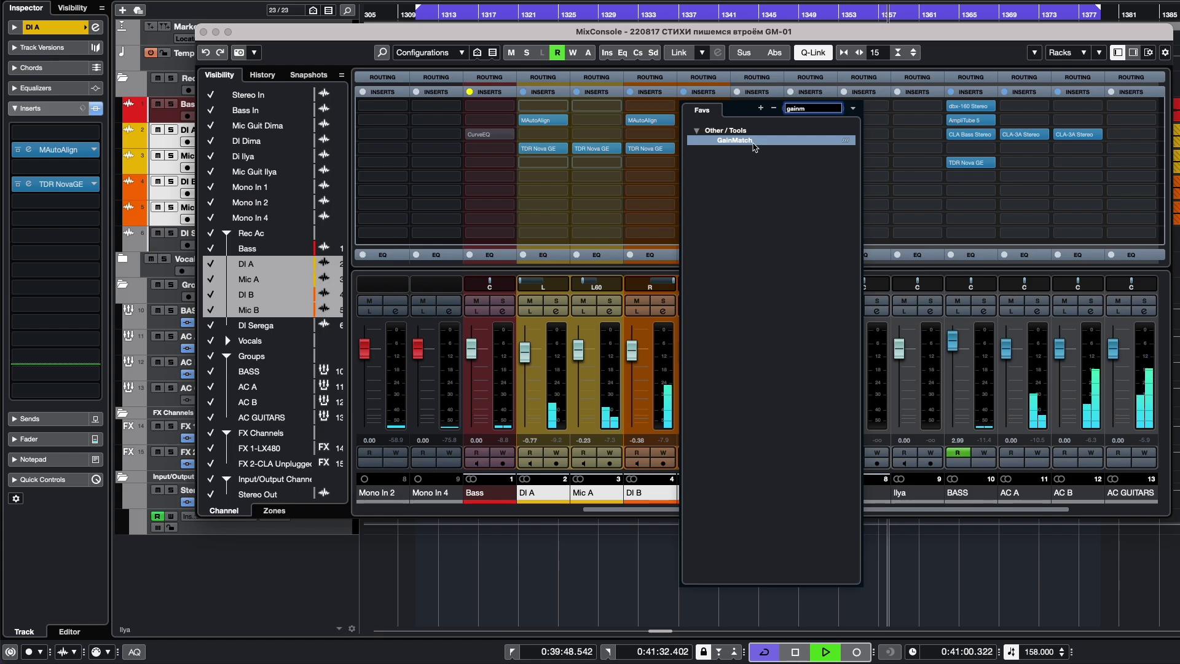
pyautogui.click(760, 141)
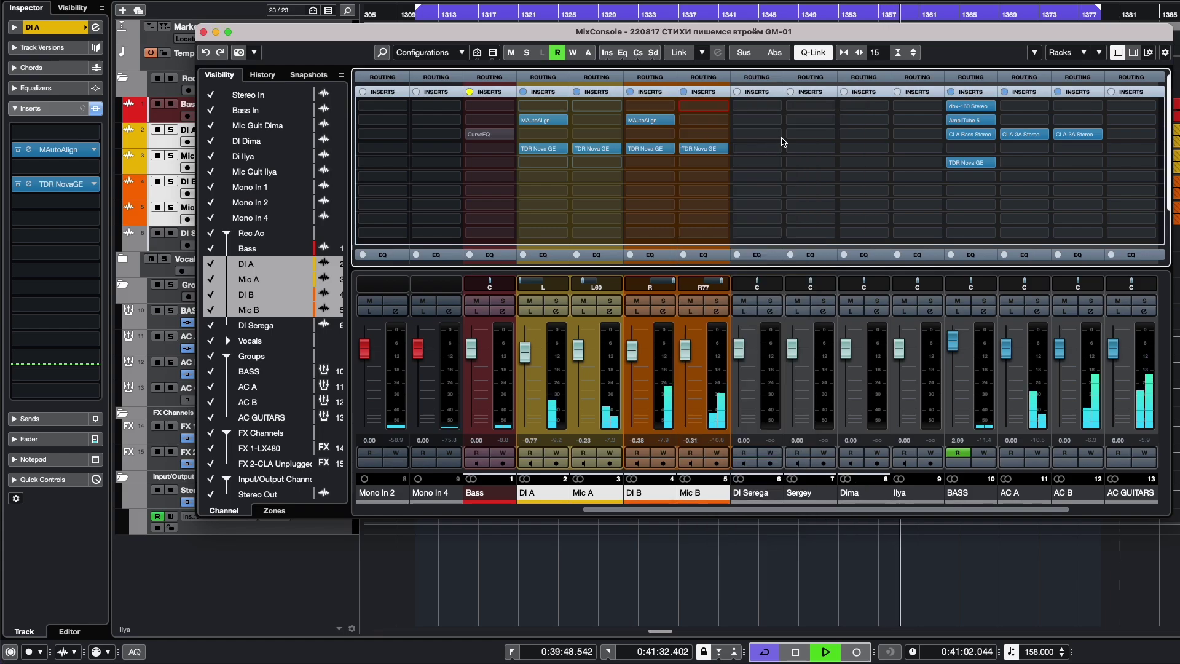
# Keep Mic B's GainMatch in Group E and move the plug-in window aside.
pyautogui.click(735, 304)
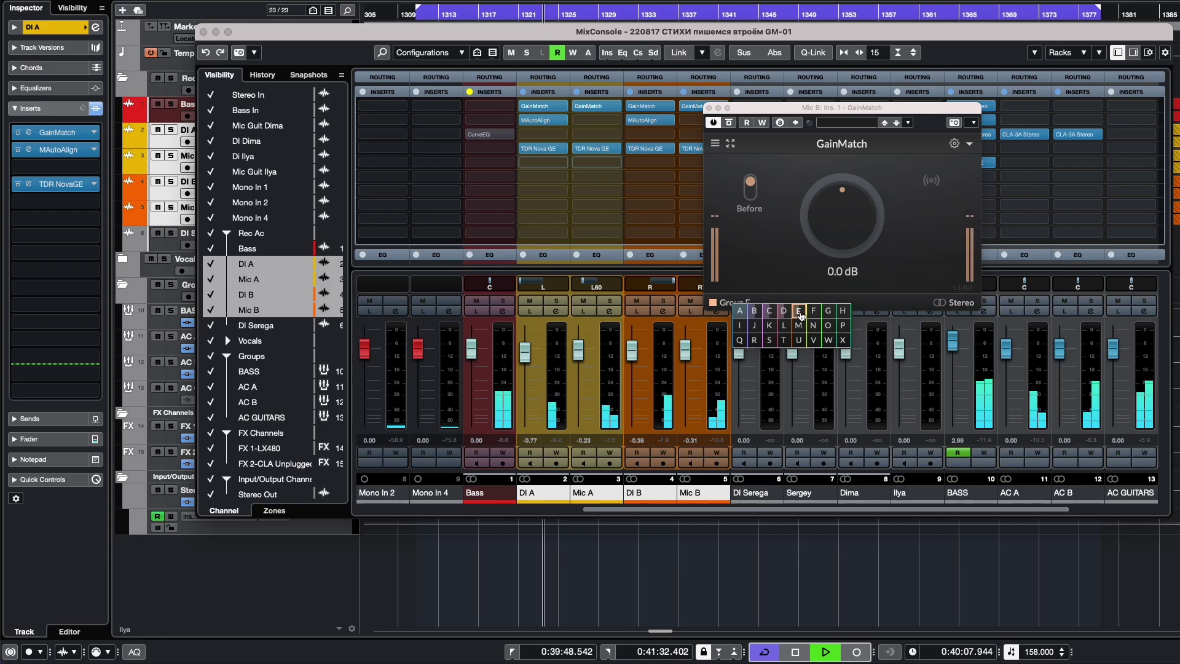
pyautogui.click(785, 183)
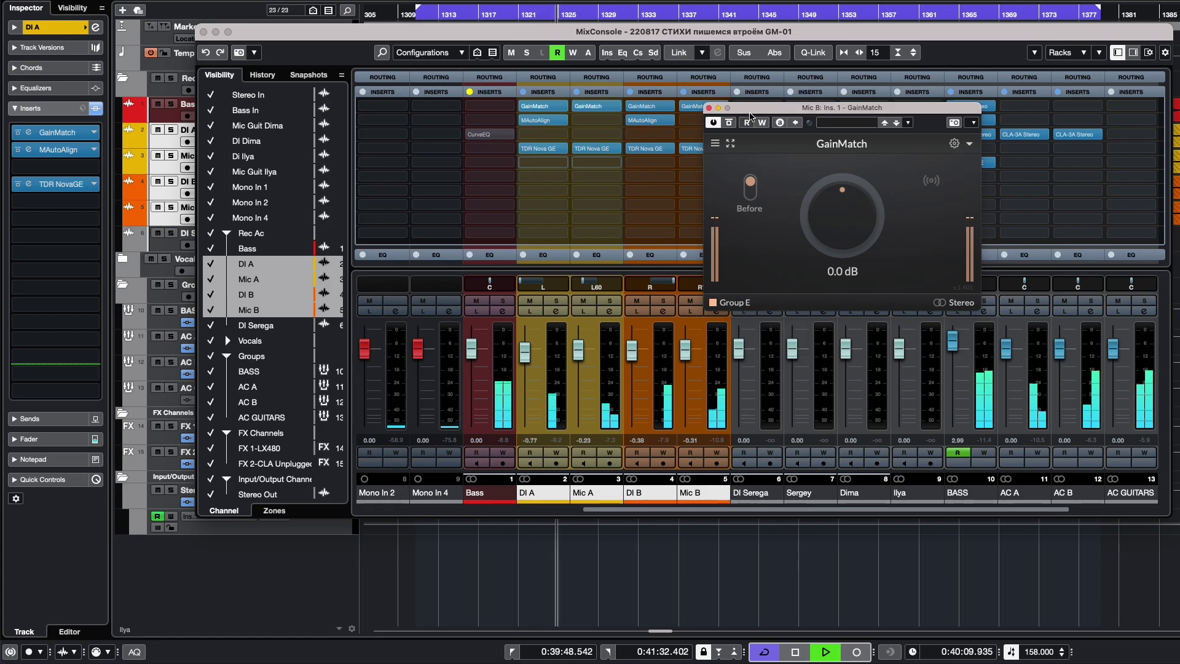
pyautogui.moveTo(749, 116); pyautogui.dragTo(836, 134)
# Insert GainMatch in slot 6 after the guitar channels' effects and set DI B to Listen Before.
pyautogui.click(725, 179)
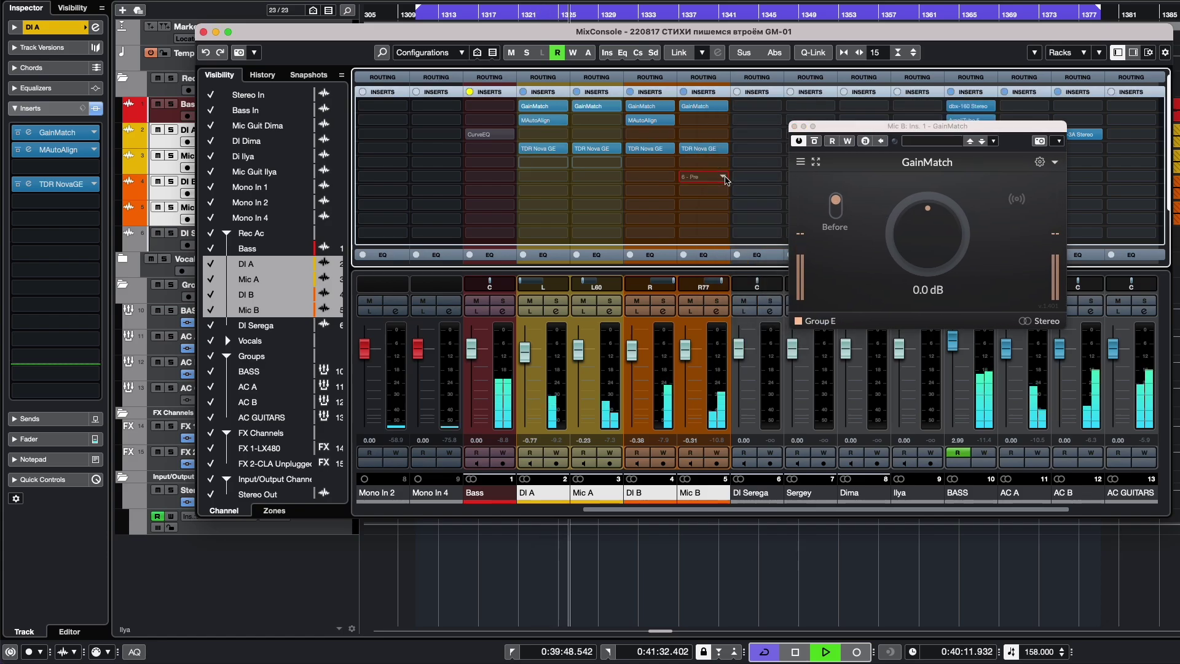
pyautogui.write('gain')
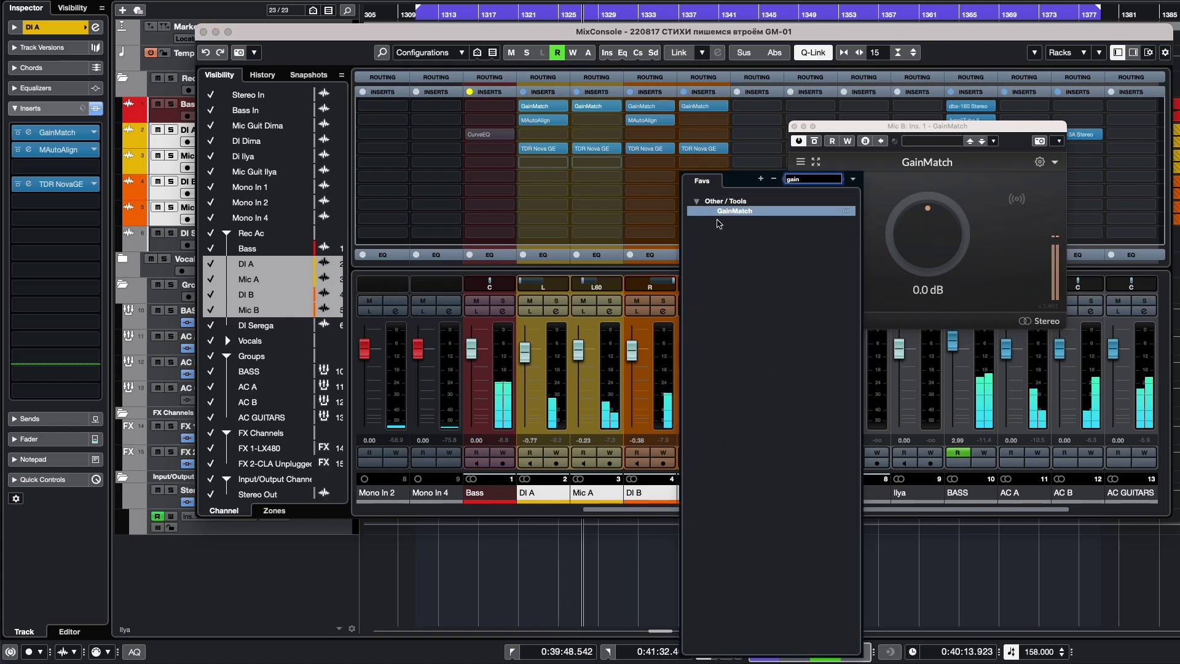
pyautogui.click(726, 213)
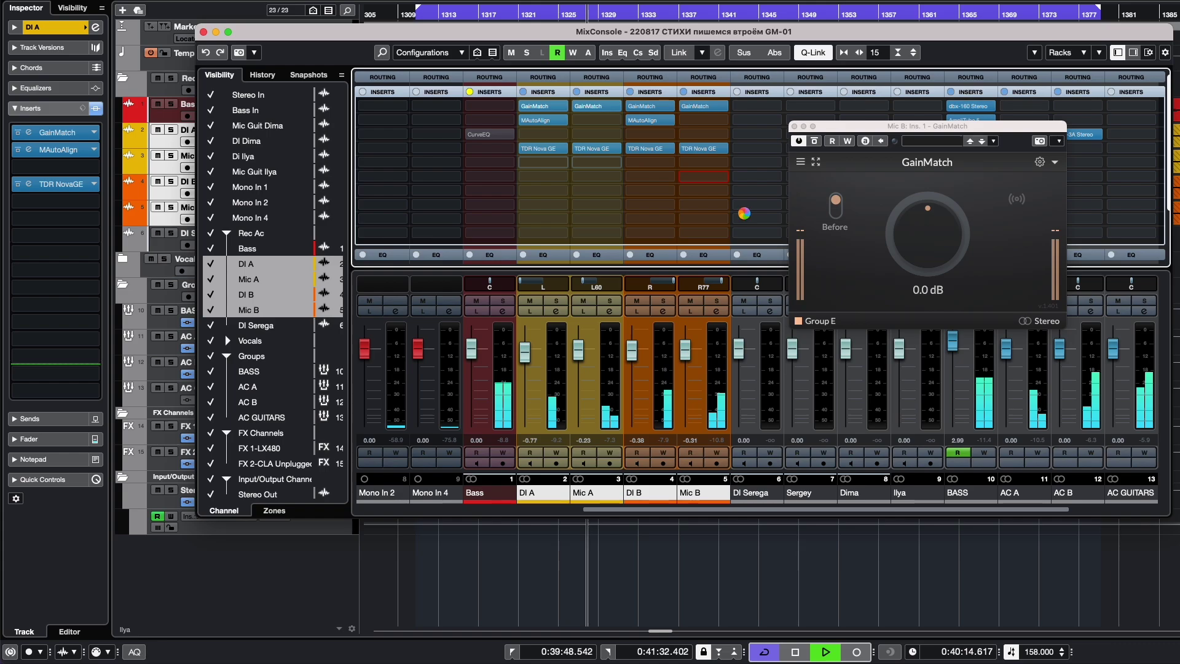
pyautogui.click(911, 448)
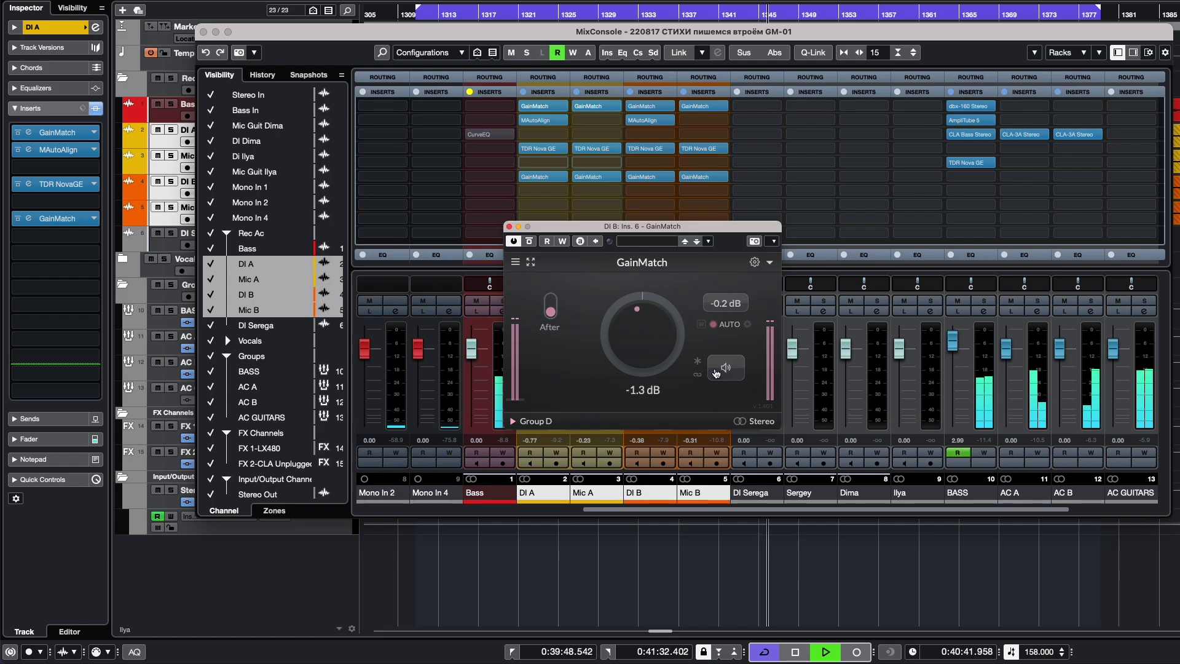
pyautogui.click(696, 363)
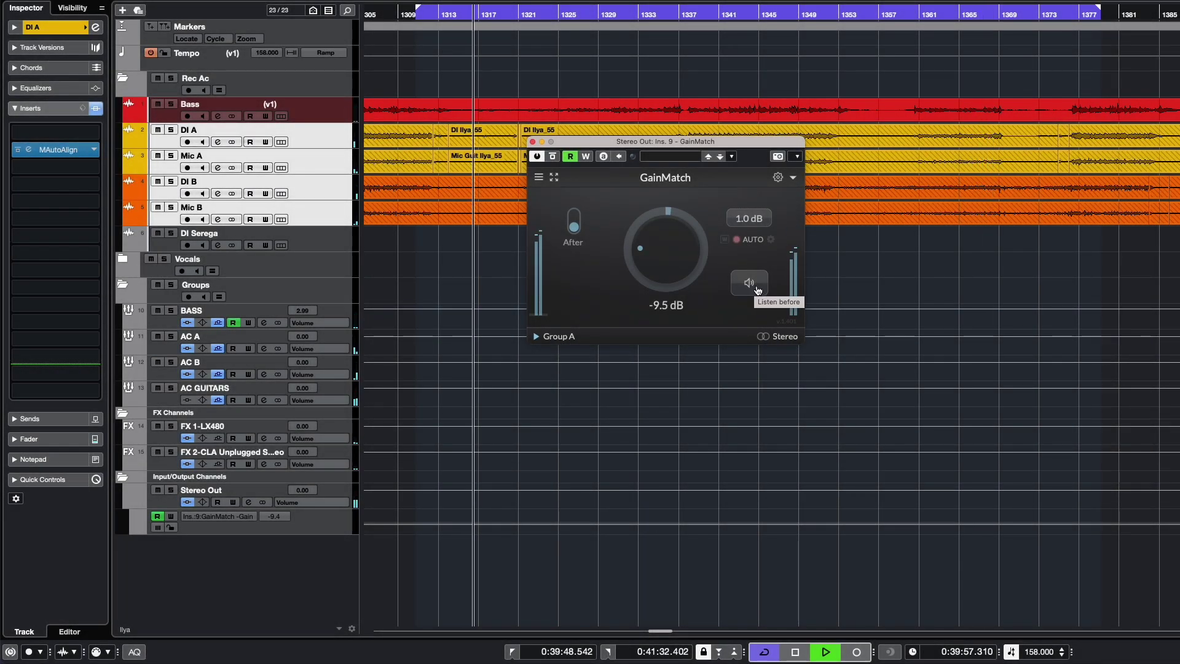
# Compare Stereo Out's GainMatch with Listen Before, then apply the suggested -8.8 dB compensation.
pyautogui.click(757, 289)
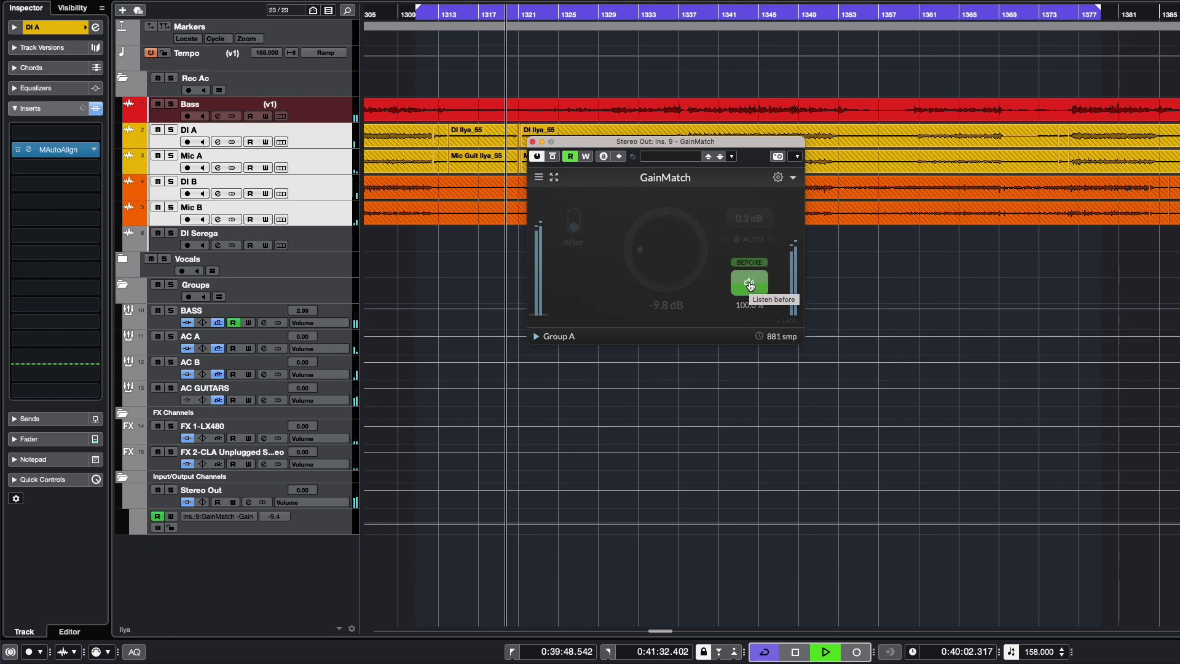
pyautogui.click(750, 283)
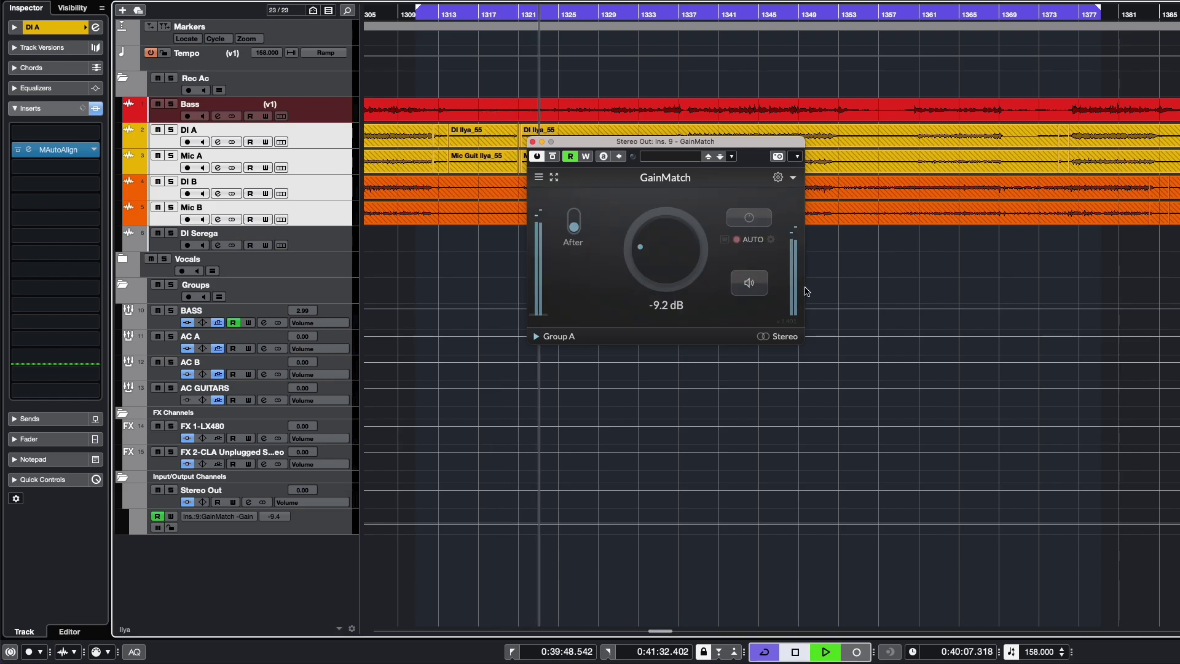
pyautogui.click(750, 220)
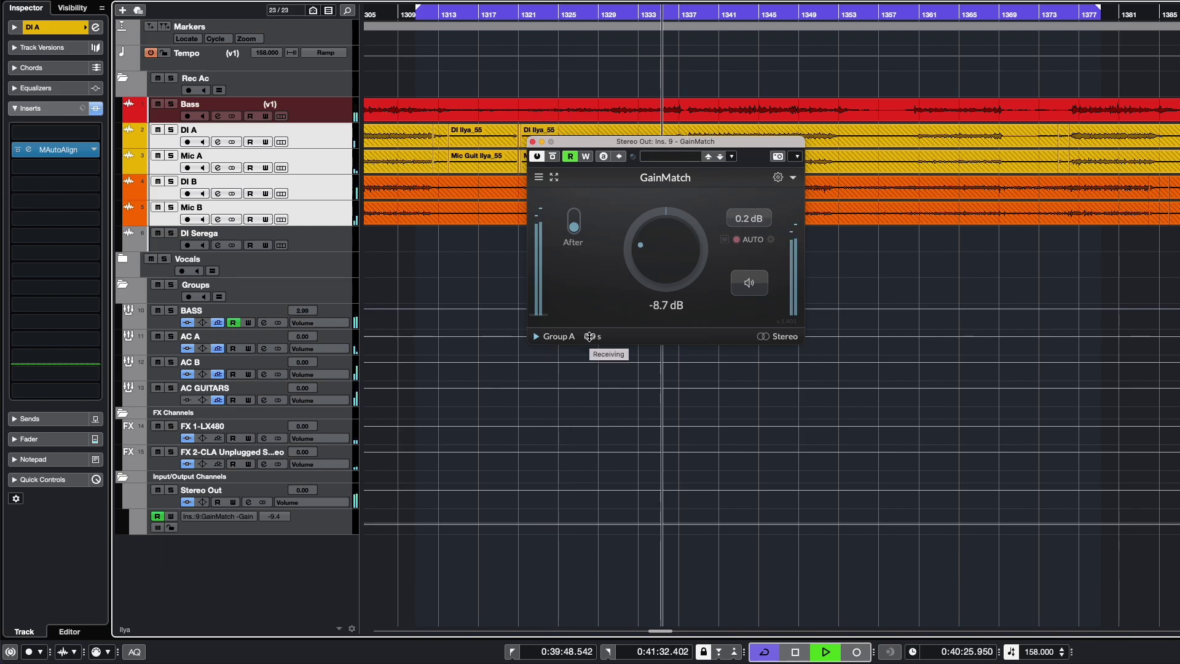
# Show the filter type in the group row and check the gain knob's extra options.
pyautogui.click(539, 337)
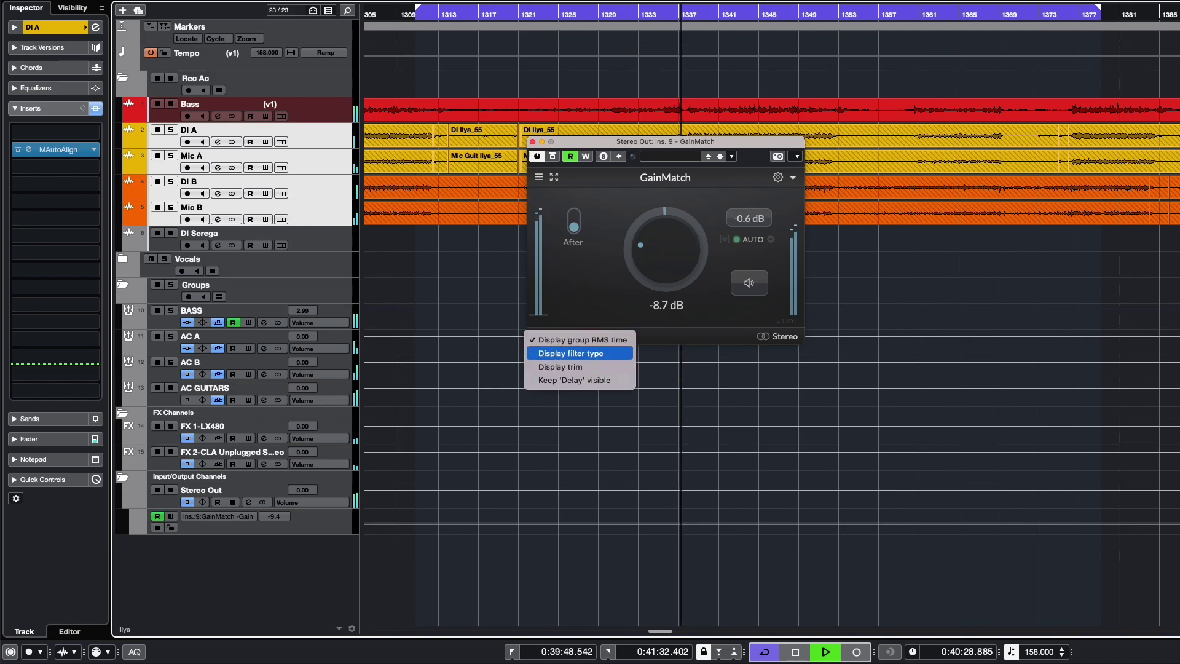
pyautogui.click(562, 354)
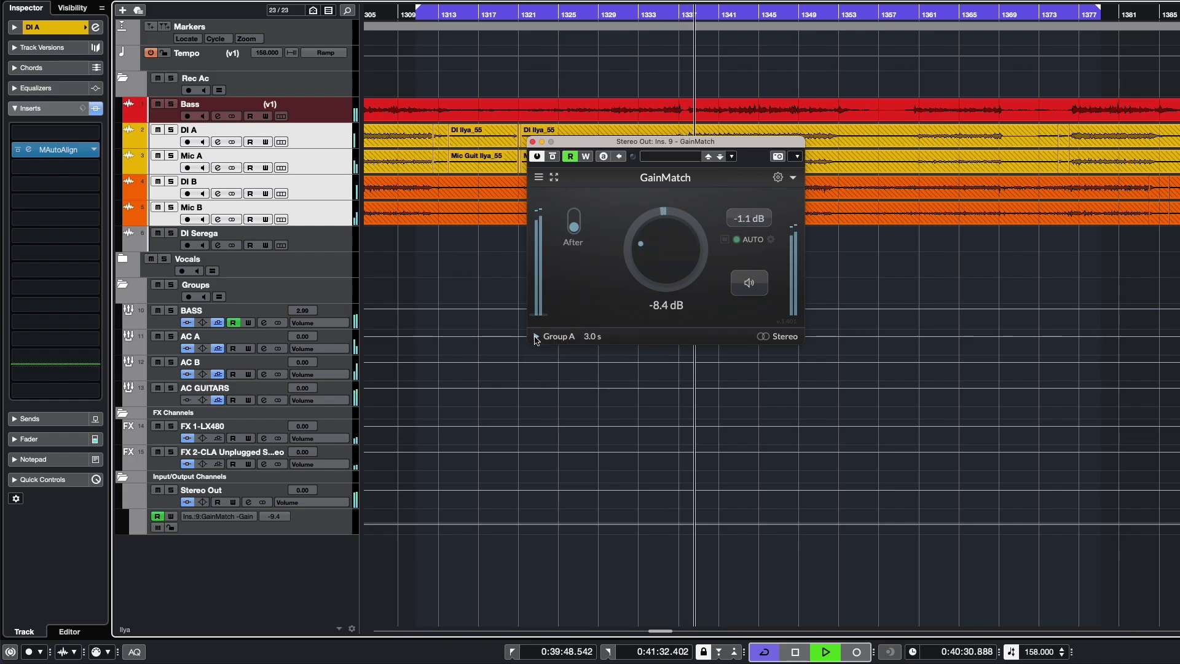
pyautogui.click(537, 339)
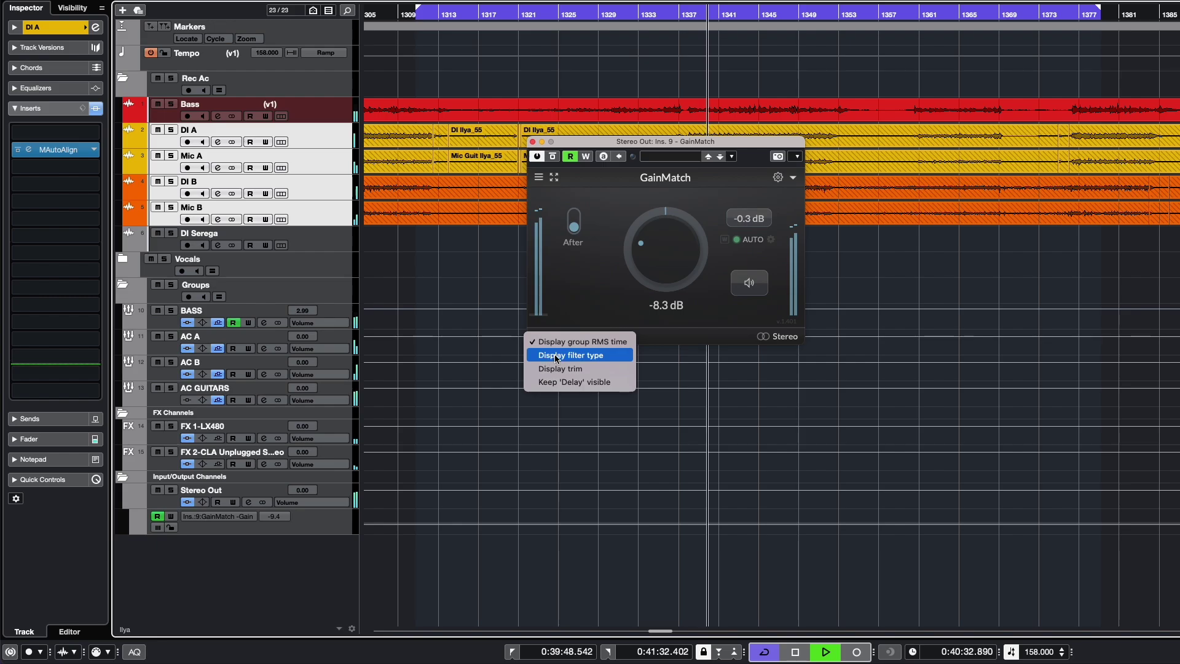
pyautogui.click(557, 356)
pyautogui.rightClick(585, 278)
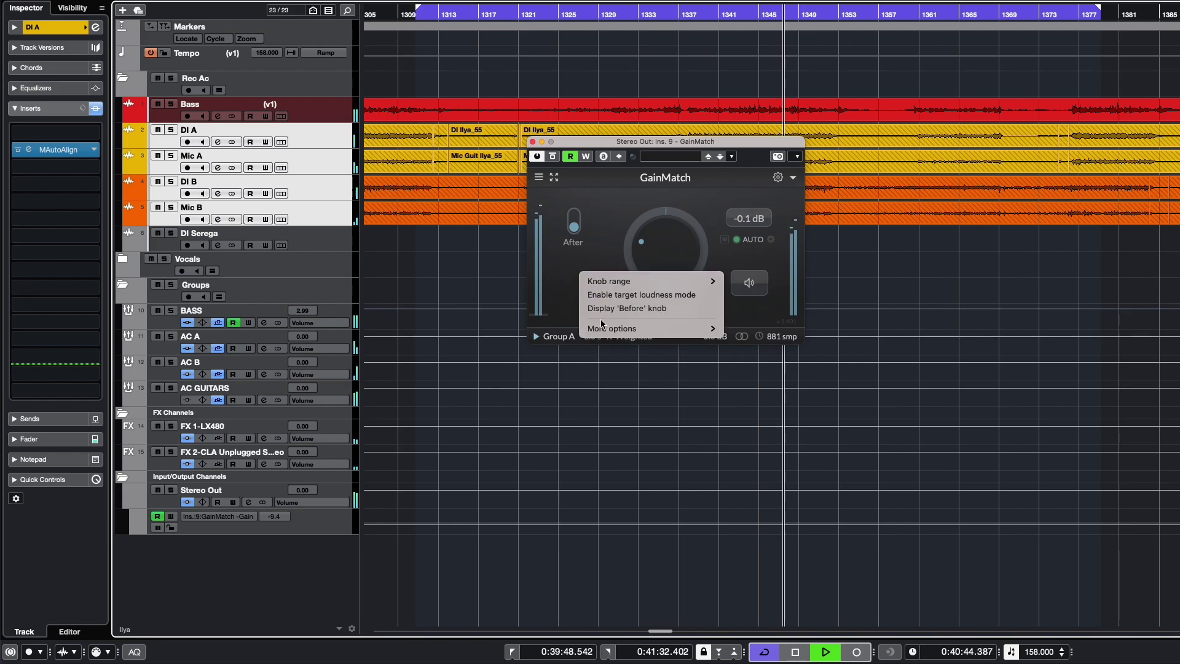
pyautogui.click(538, 337)
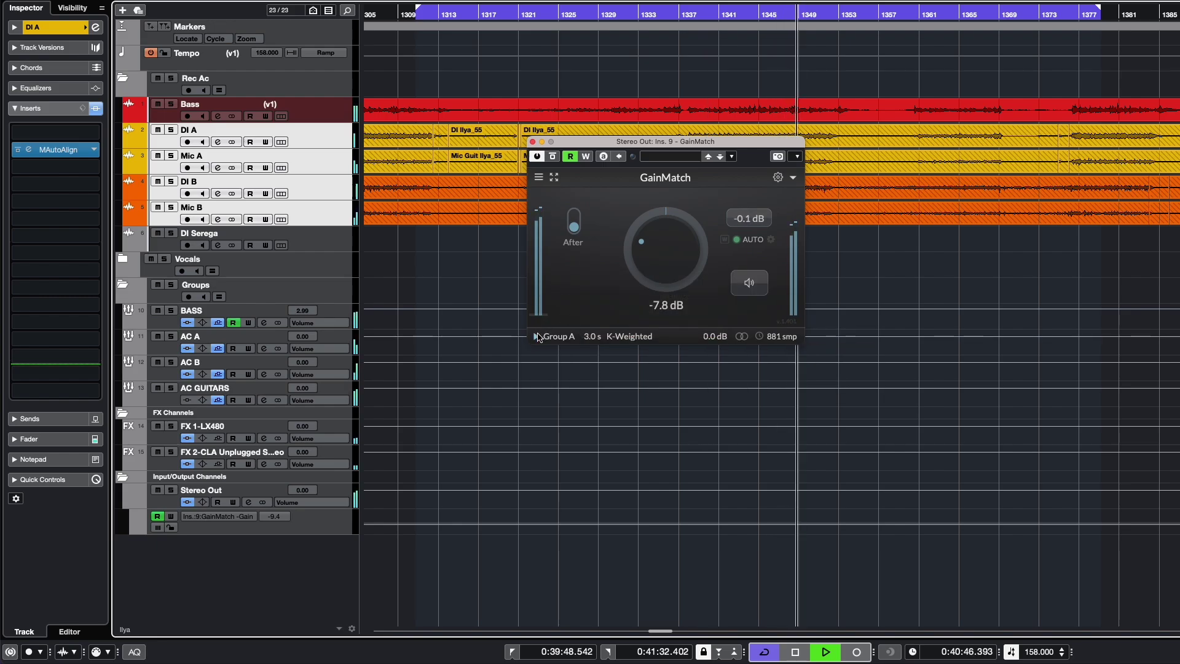
# Look at the Look and feel theme choices in global settings, keeping the dark theme.
pyautogui.click(778, 177)
pyautogui.moveTo(806, 182)
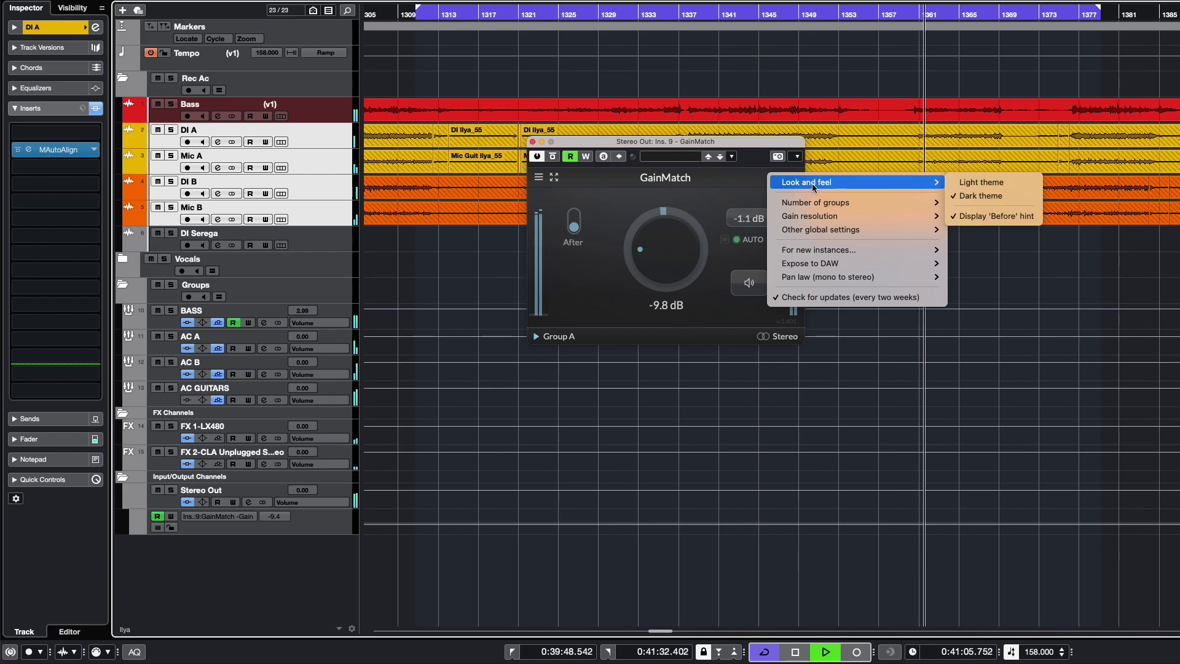
pyautogui.click(1000, 182)
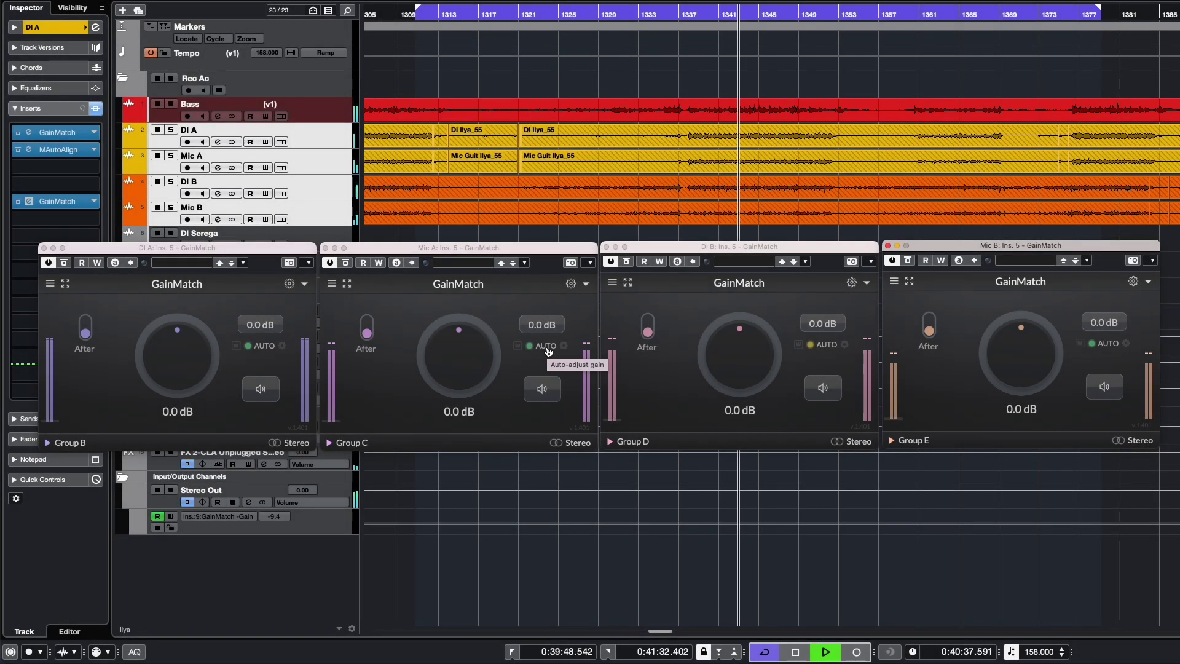
# From Mic A's AUTO menu, turn off Auto in all four guitar GainMatch instances.
pyautogui.rightClick(548, 352)
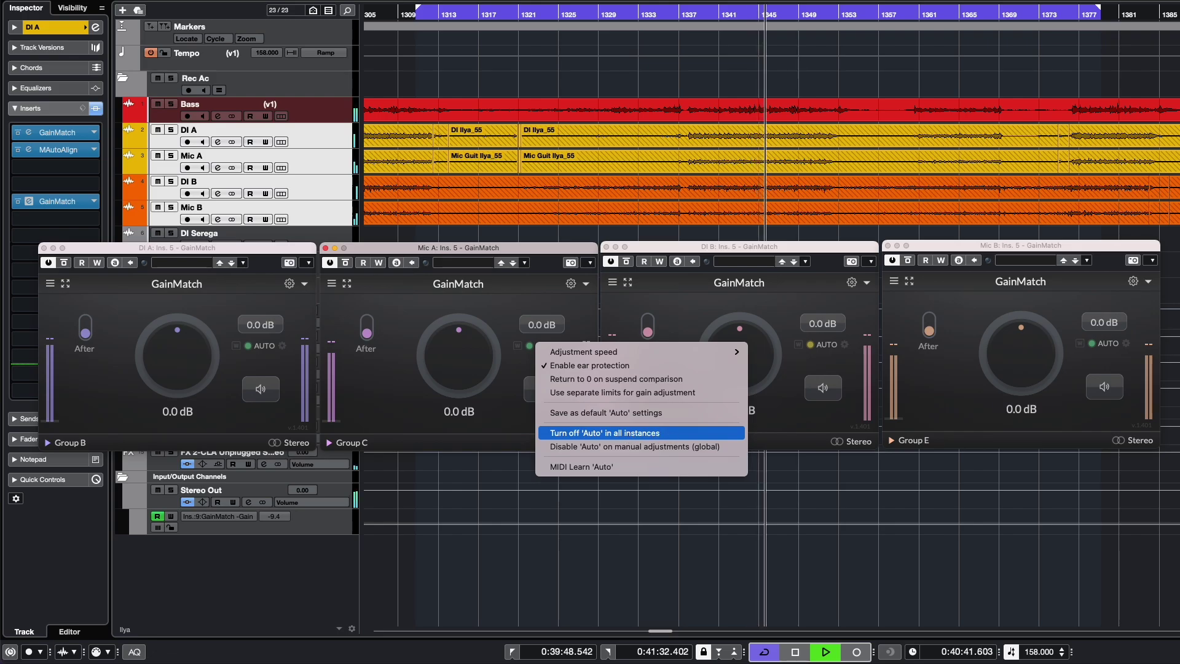
pyautogui.click(671, 438)
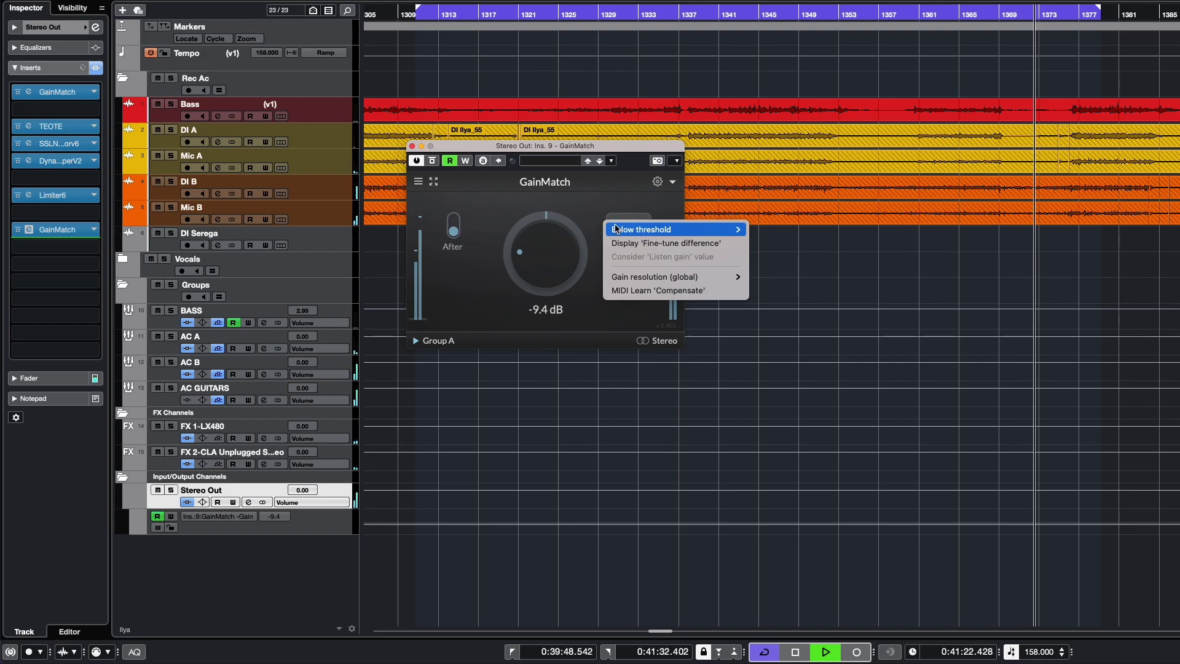
pyautogui.moveTo(620, 229)
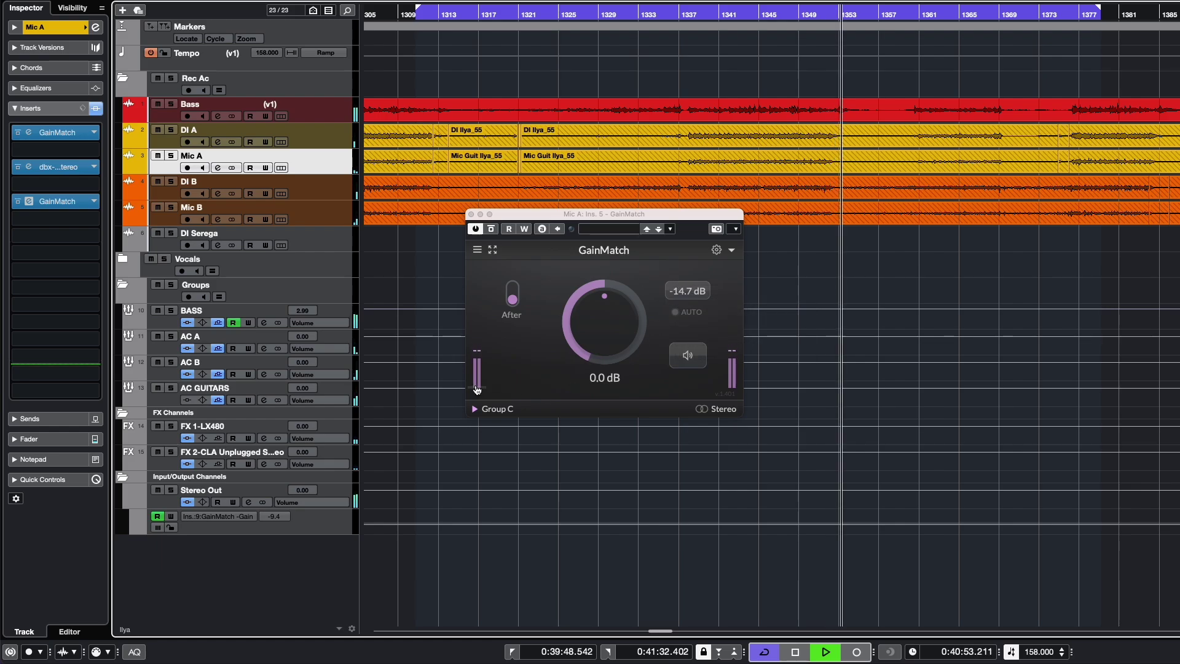
# Drag the threshold marker on Mic A's GainMatch input meter down to its lowest value.
pyautogui.moveTo(482, 391)
pyautogui.moveTo(482, 391)
pyautogui.mouseDown()
pyautogui.moveTo(482, 344)
pyautogui.moveTo(492, 434)
pyautogui.moveTo(490, 263)
pyautogui.moveTo(487, 349)
pyautogui.mouseUp()
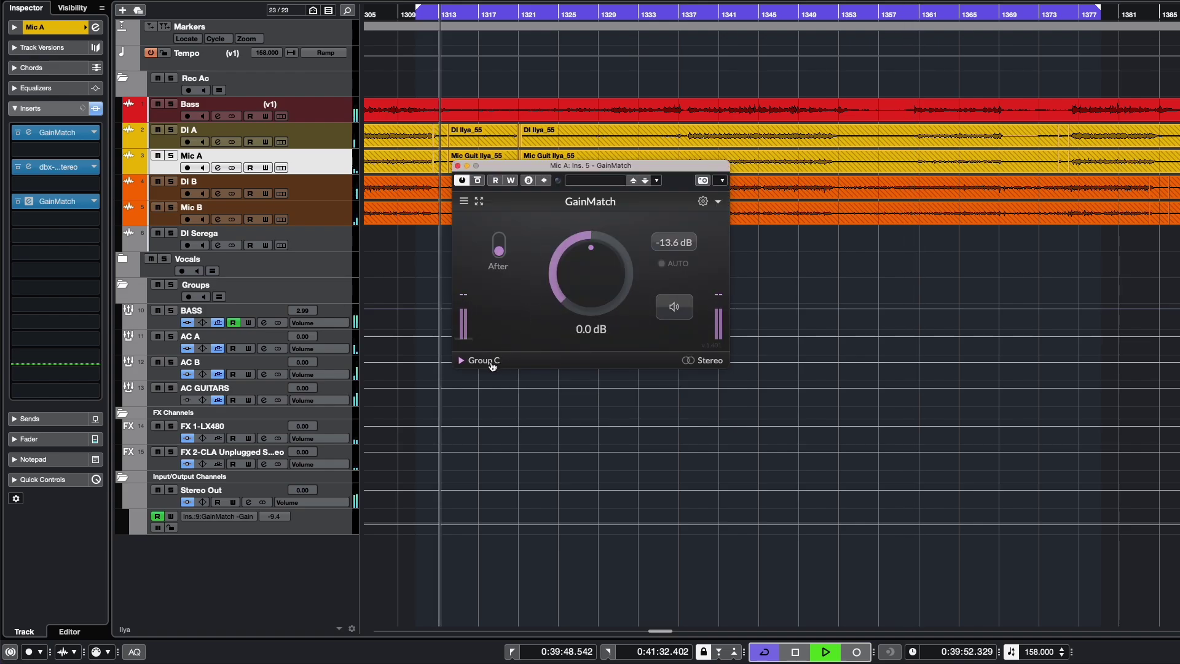
# Preview Group C's letter grid, then show the Number of groups choices, currently 24.
pyautogui.click(479, 362)
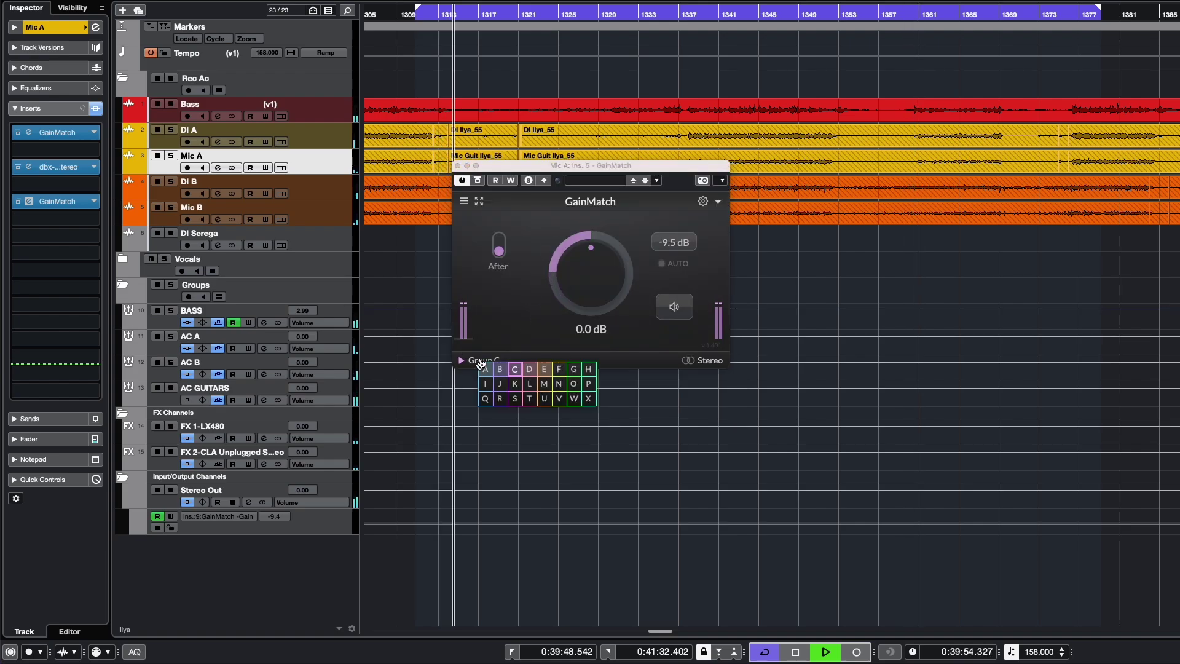
pyautogui.click(481, 363)
pyautogui.rightClick(481, 363)
pyautogui.moveTo(541, 380)
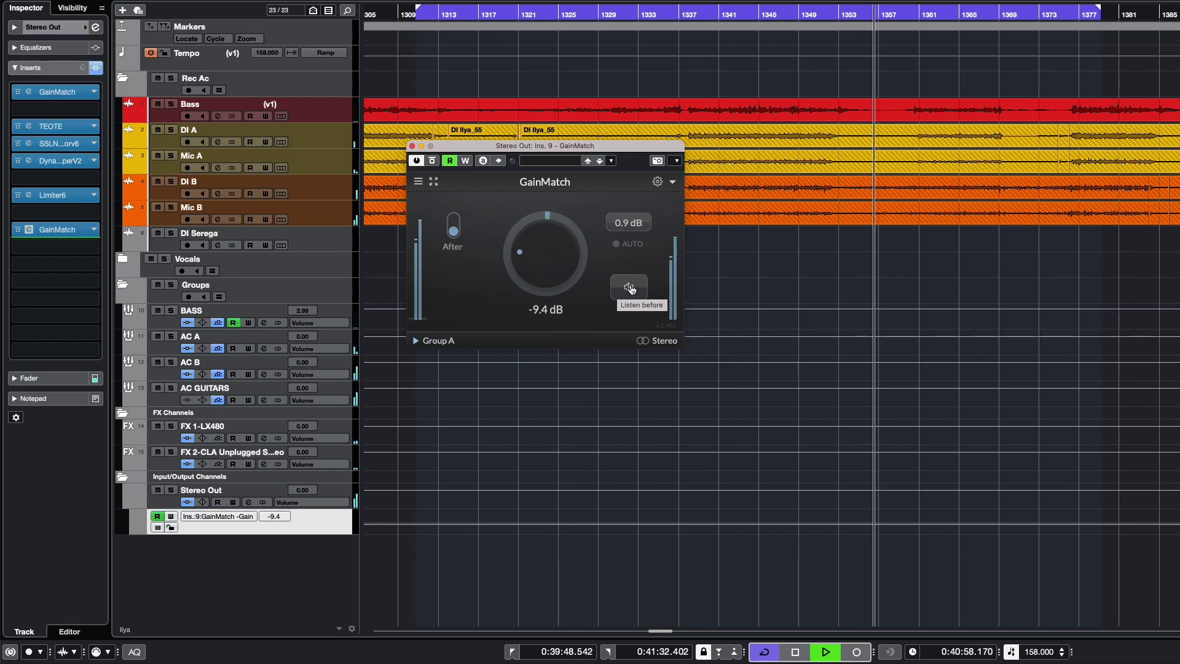
# Listen to the before signal with the Listen polarity control shown, comparing it against the processed signal.
pyautogui.click(632, 290)
pyautogui.rightClick(631, 289)
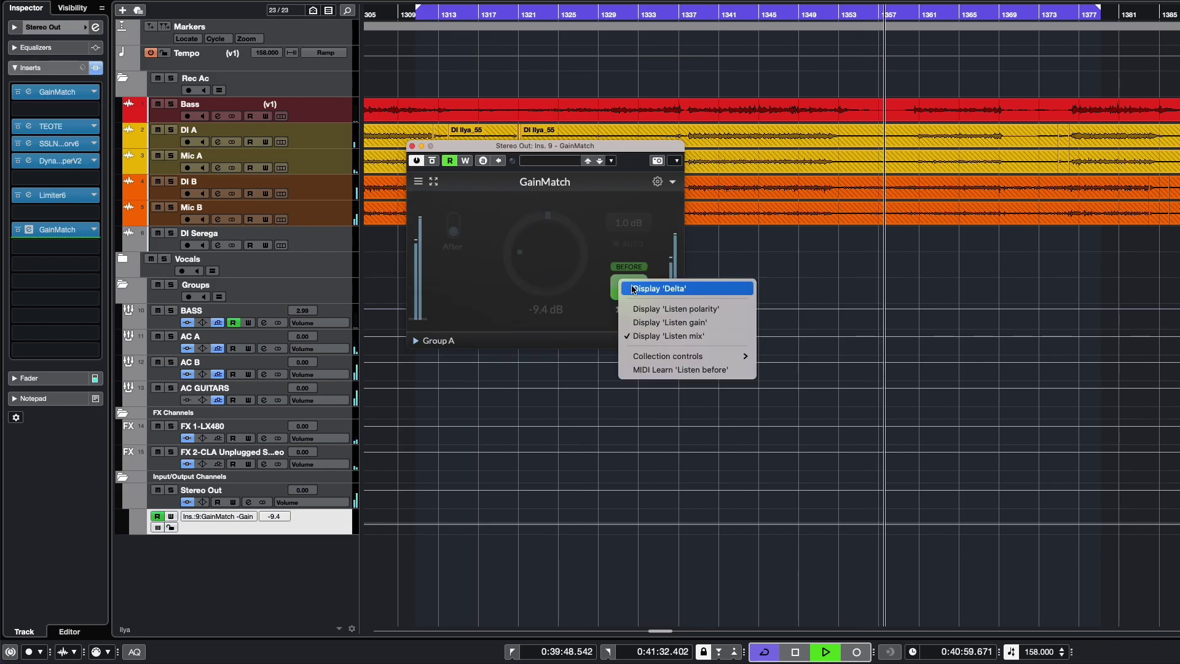
pyautogui.click(656, 314)
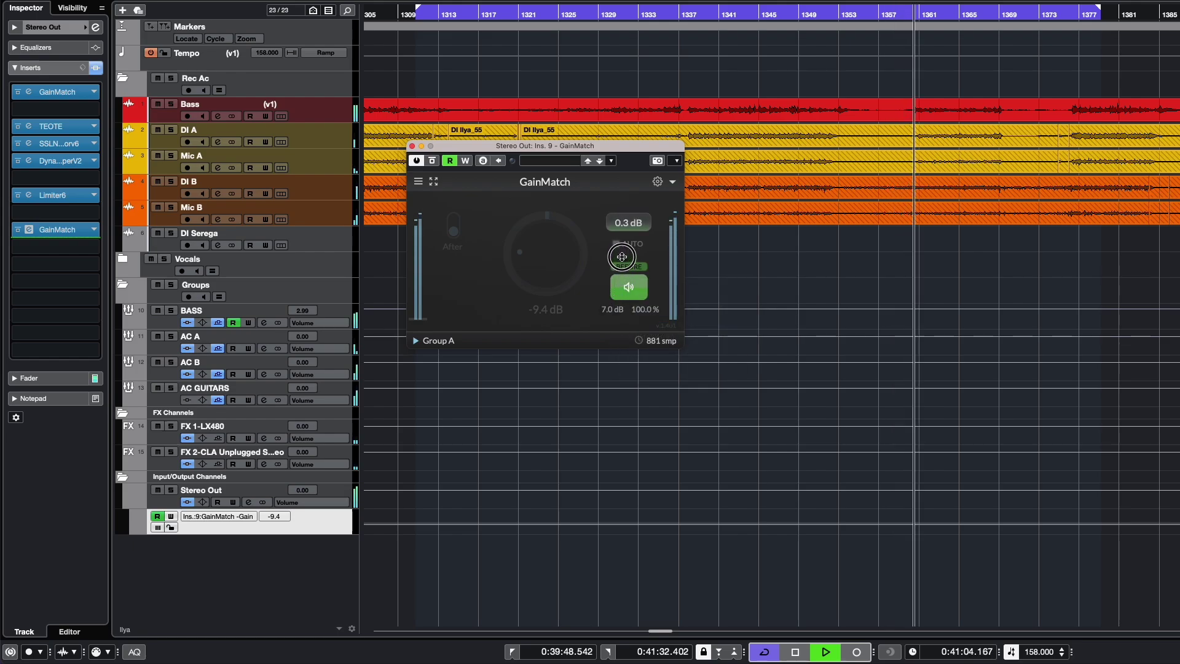
pyautogui.click(630, 291)
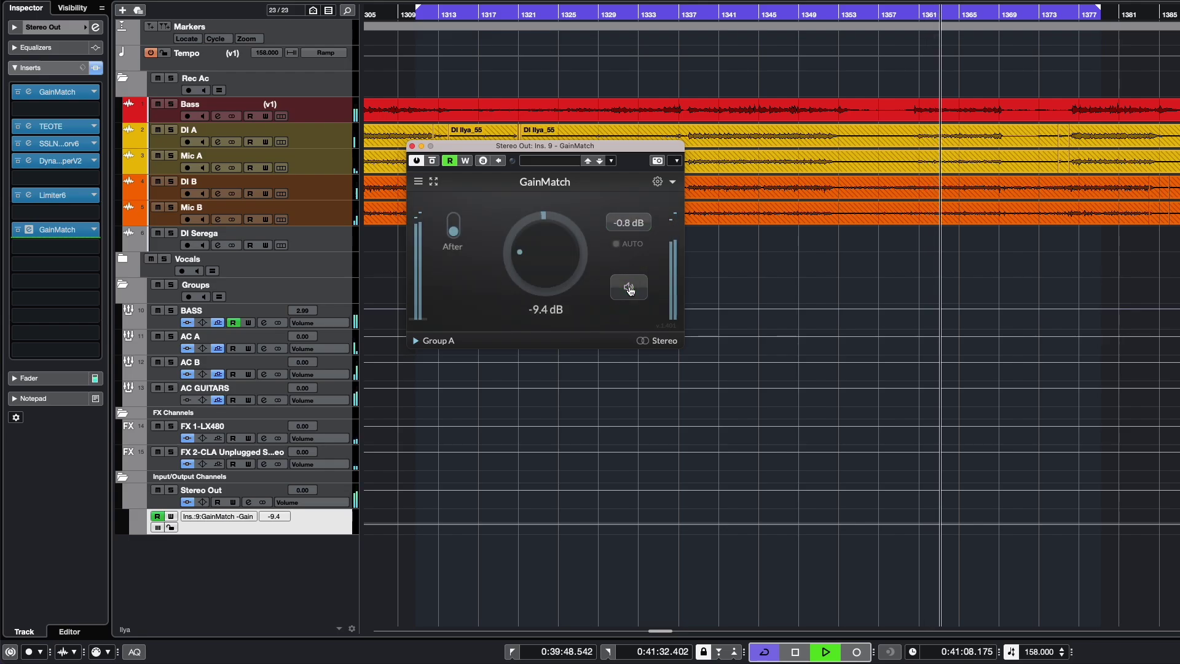
pyautogui.click(631, 292)
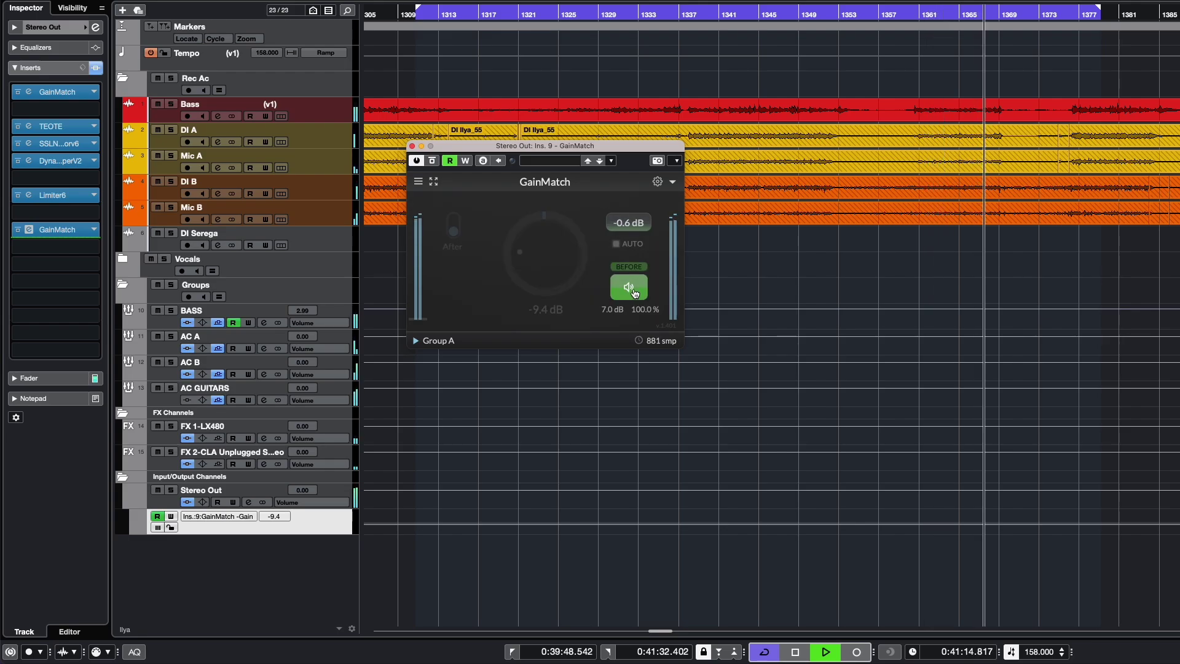
pyautogui.click(634, 293)
pyautogui.click(633, 293)
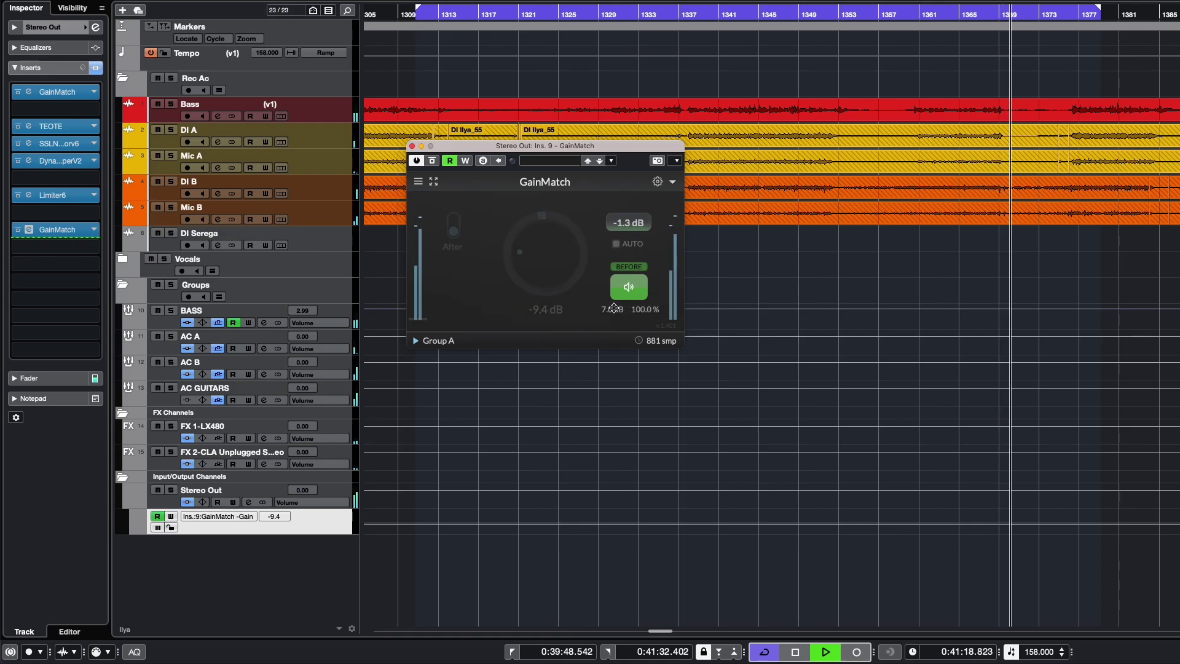
# Try counting the listen gain in the difference readout while toggling the before signal, then switch it off.
pyautogui.rightClick(611, 224)
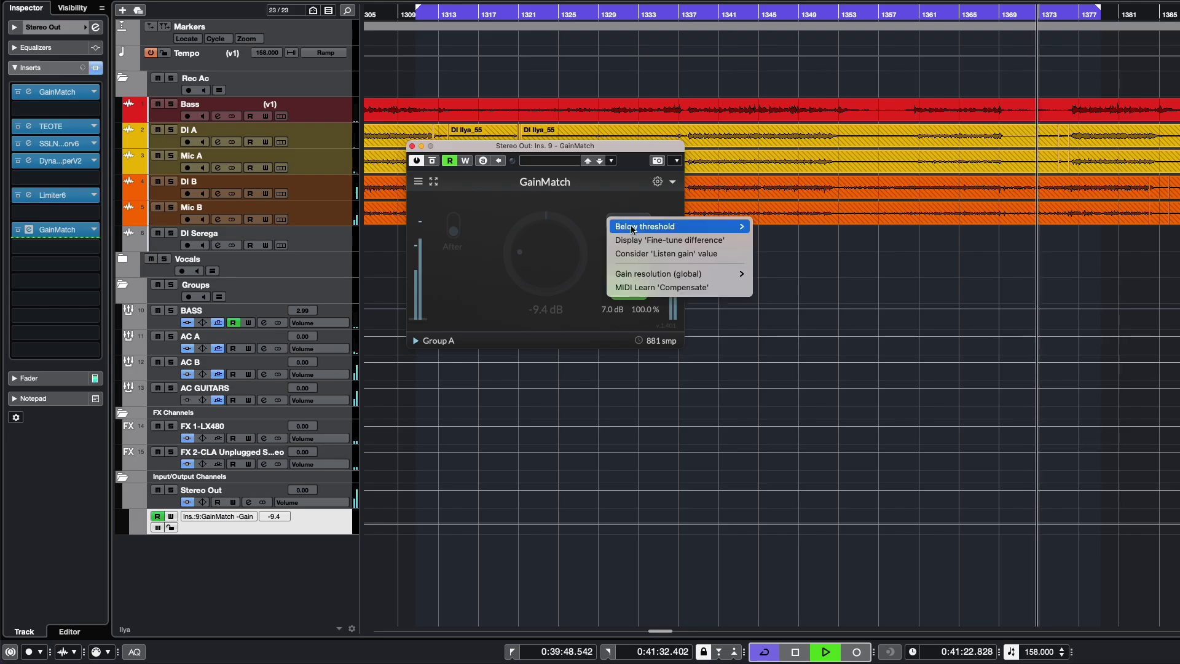
pyautogui.click(676, 254)
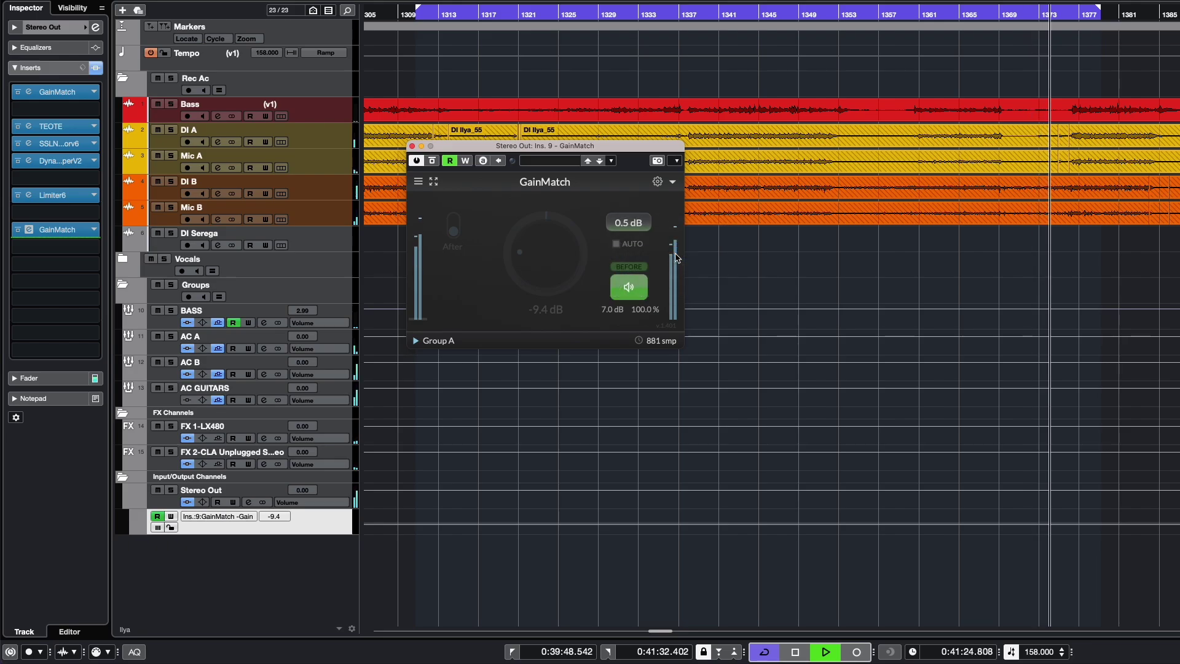
pyautogui.click(633, 291)
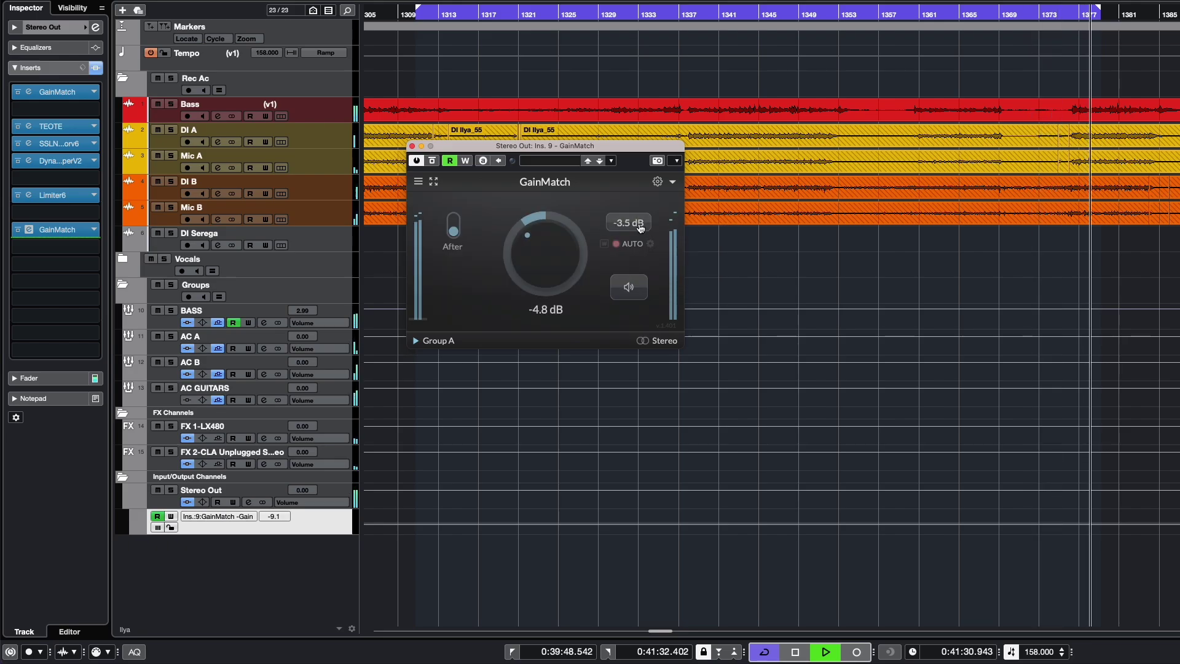
pyautogui.click(633, 291)
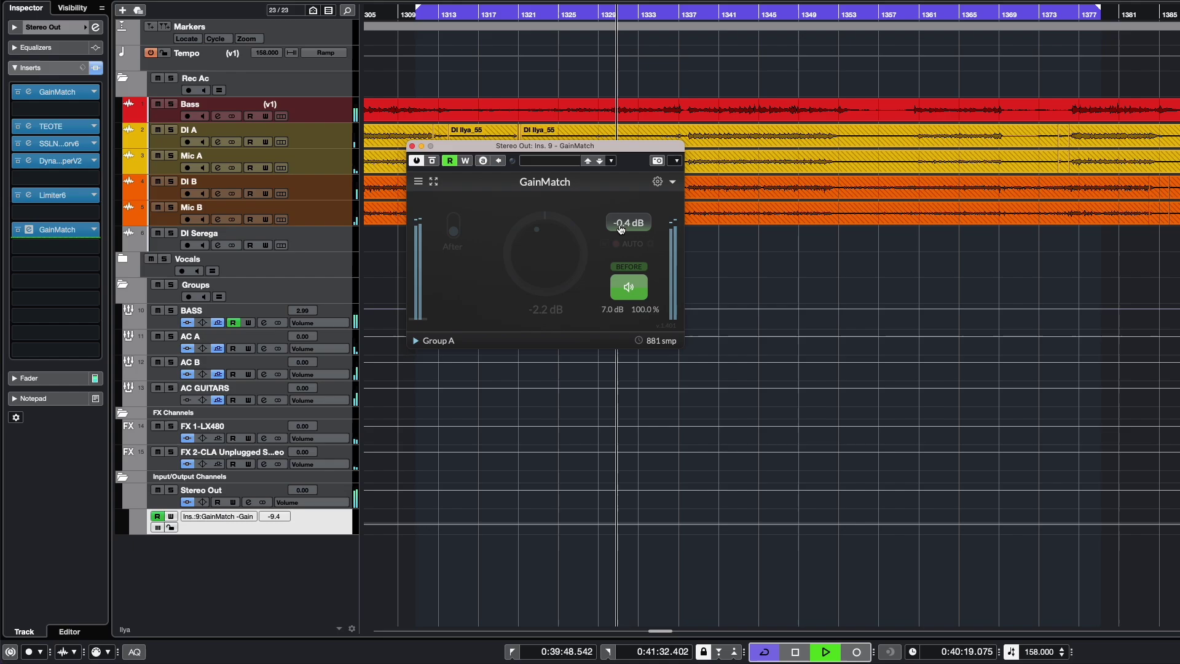
pyautogui.rightClick(622, 225)
pyautogui.click(628, 253)
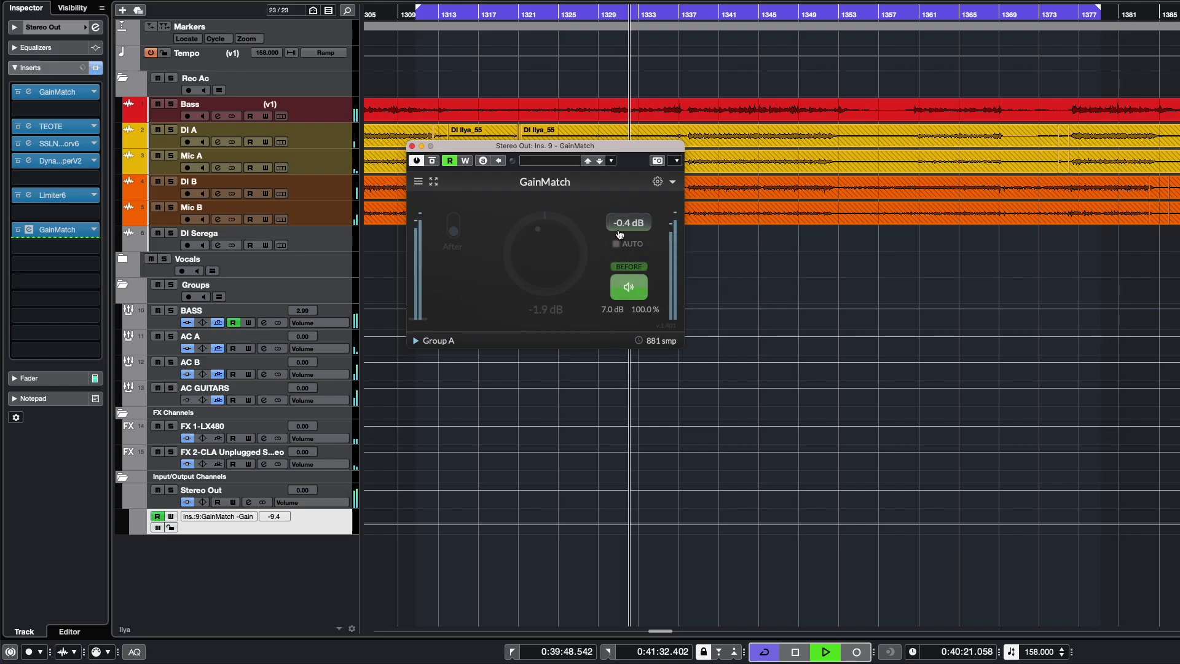
# Enable Auto, count the listen gain in the difference again, and set the listen gain to 5.8 dB.
pyautogui.click(630, 245)
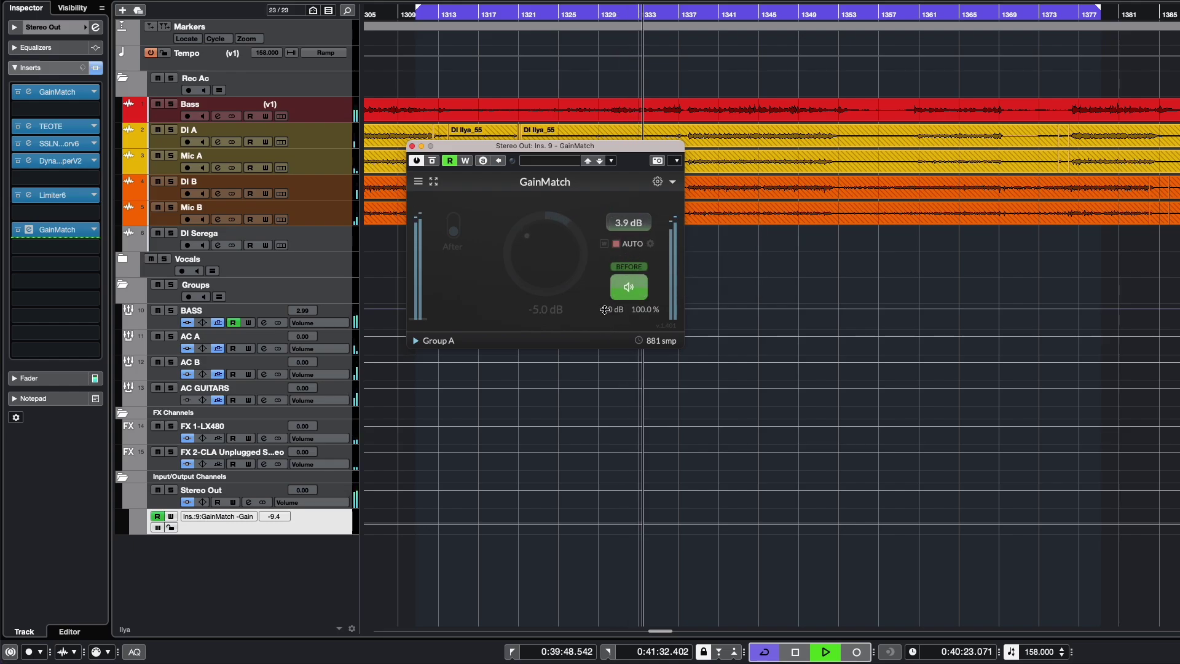
pyautogui.click(628, 233)
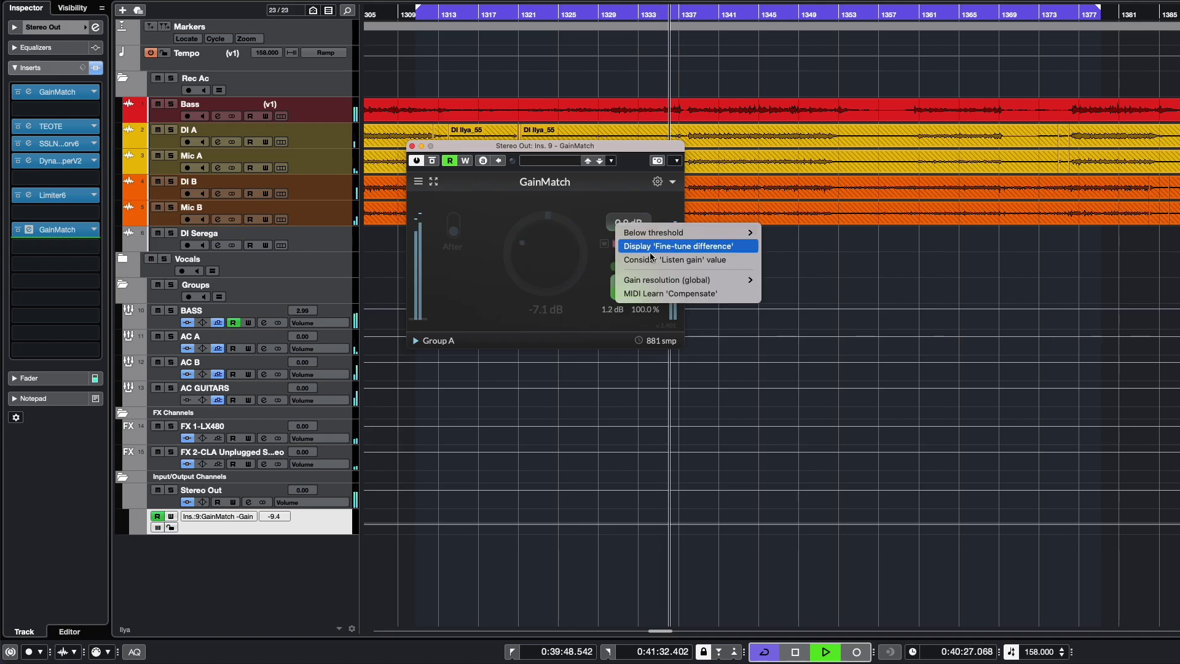
pyautogui.click(628, 255)
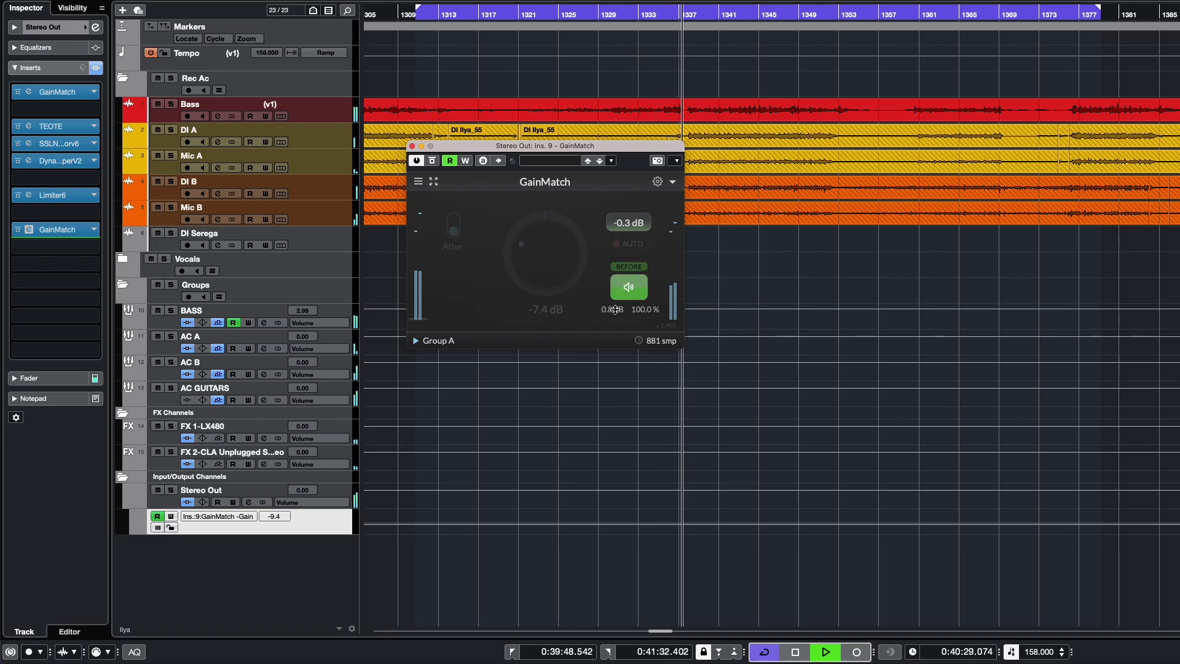
pyautogui.click(633, 284)
pyautogui.moveTo(609, 234); pyautogui.dragTo(611, 215)
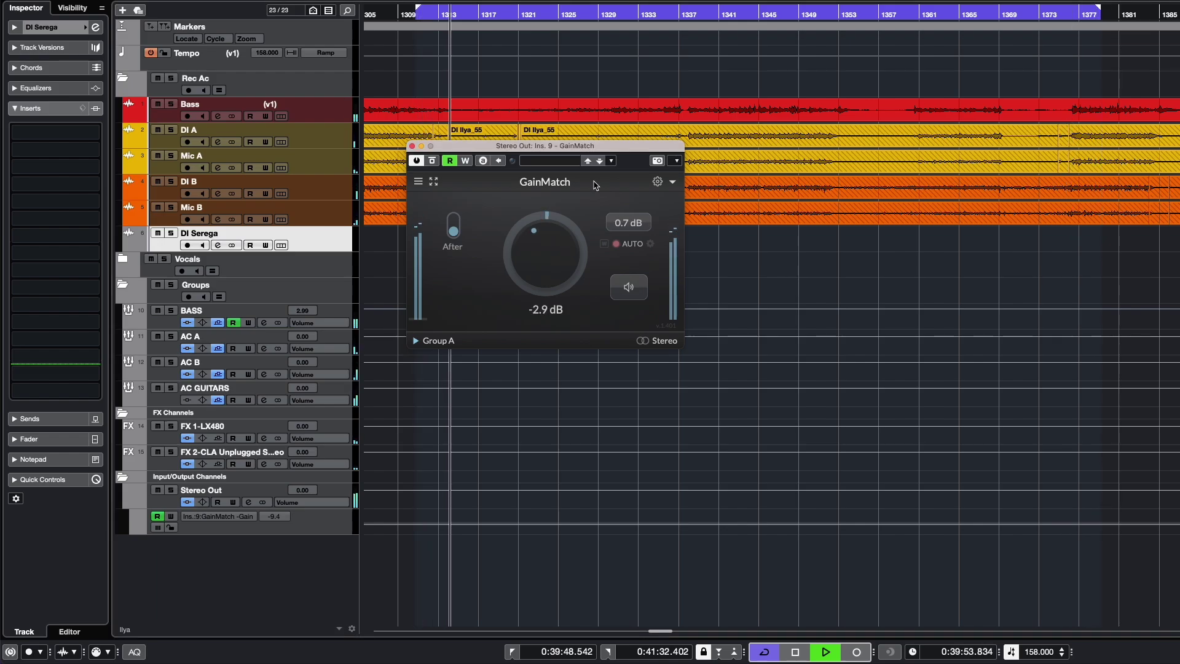
# Choose 'Go to your profile at letimix.com' from the Stereo Out GainMatch title menu.
pyautogui.click(545, 183)
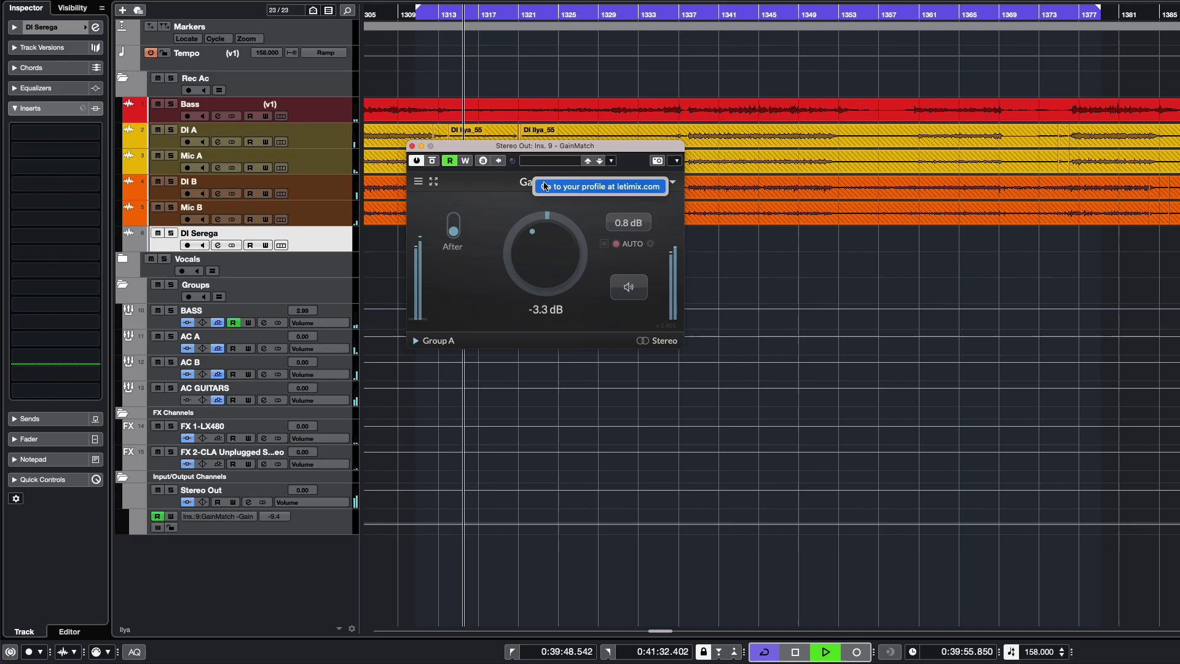
pyautogui.click(599, 188)
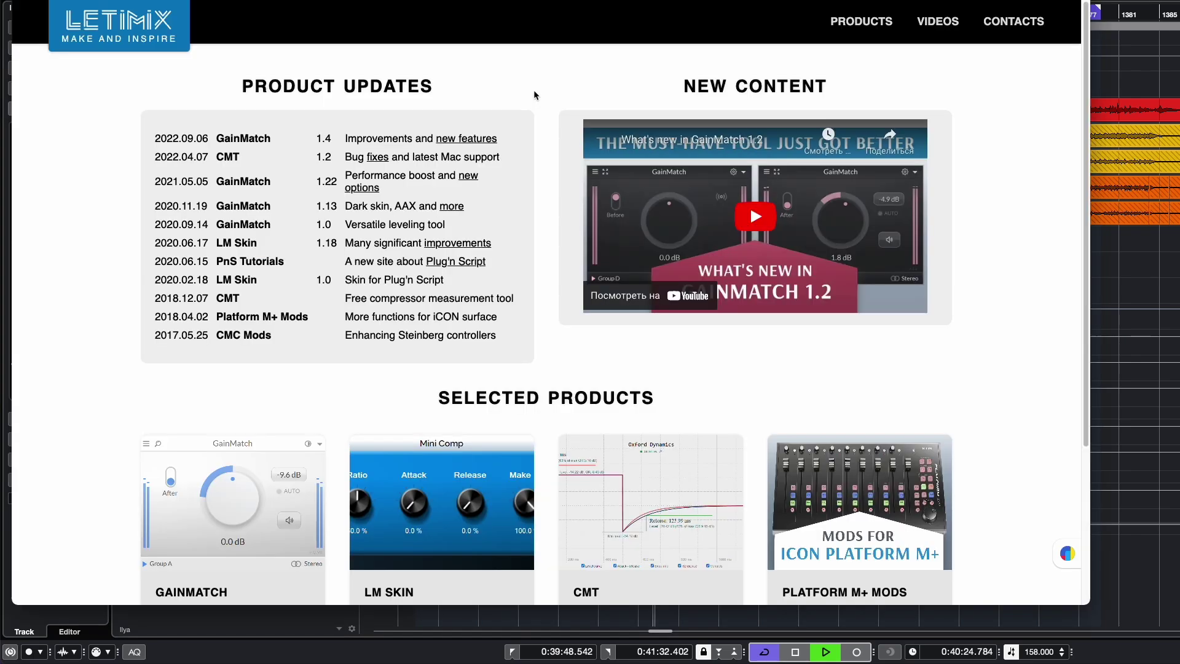
# Open the GainMatch new features page, browse its version history, visit Contacts, then go back.
pyautogui.click(483, 139)
pyautogui.scroll(-7, 802, 193)
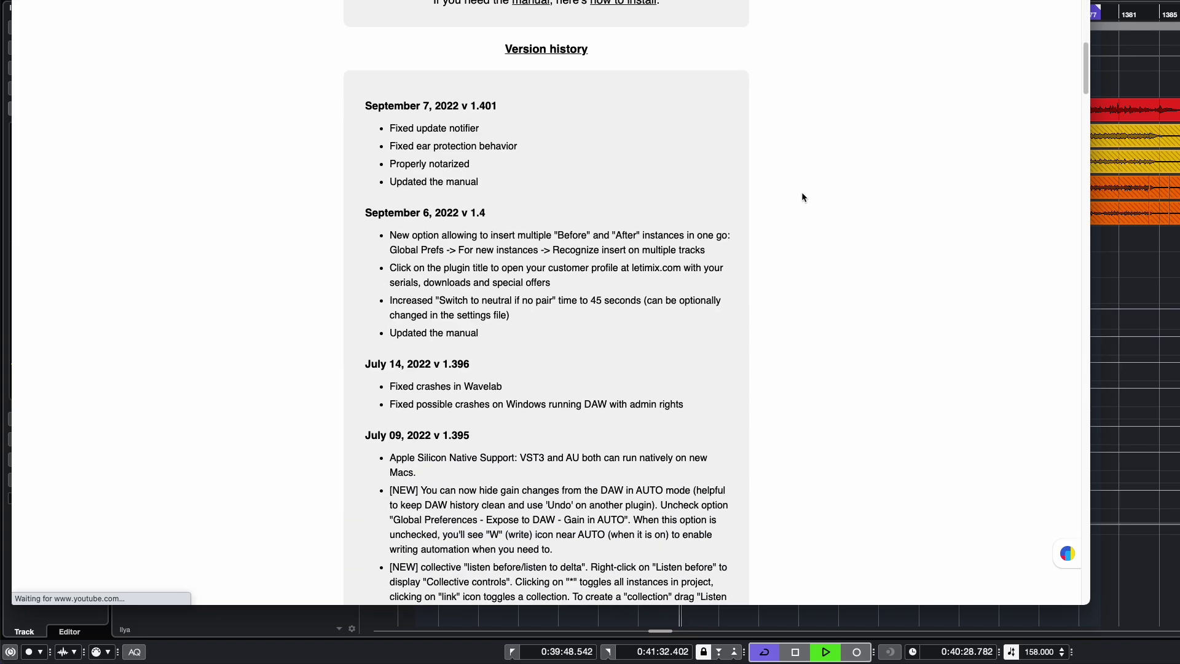
pyautogui.scroll(-15, 802, 193)
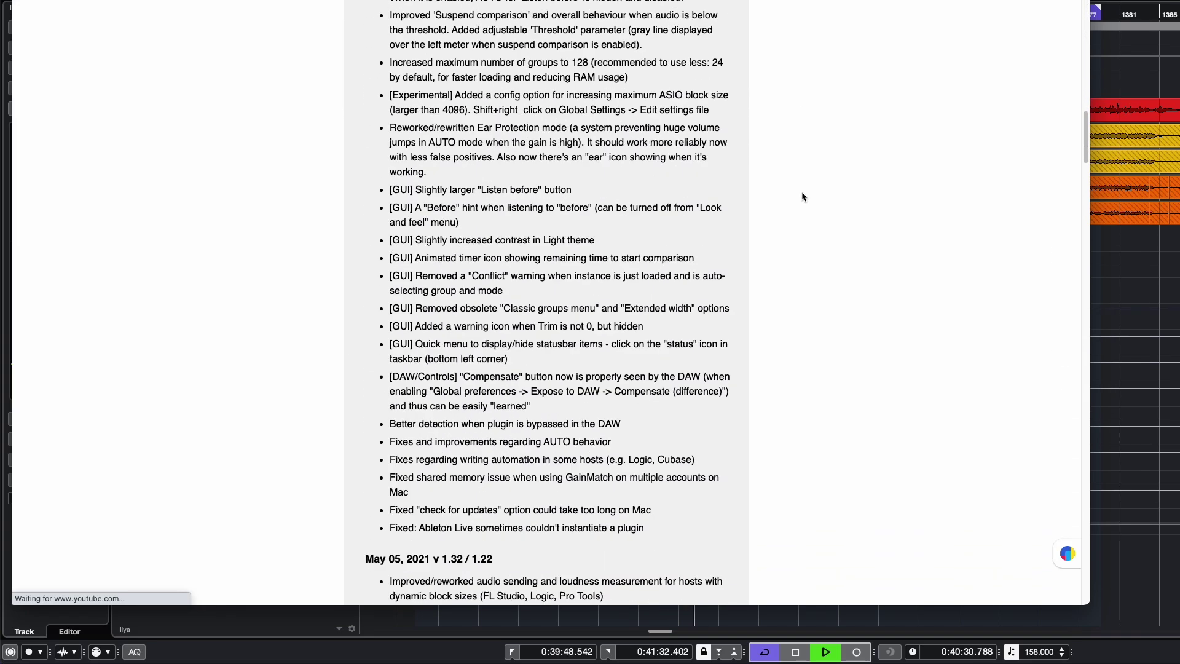
pyautogui.scroll(20, 802, 192)
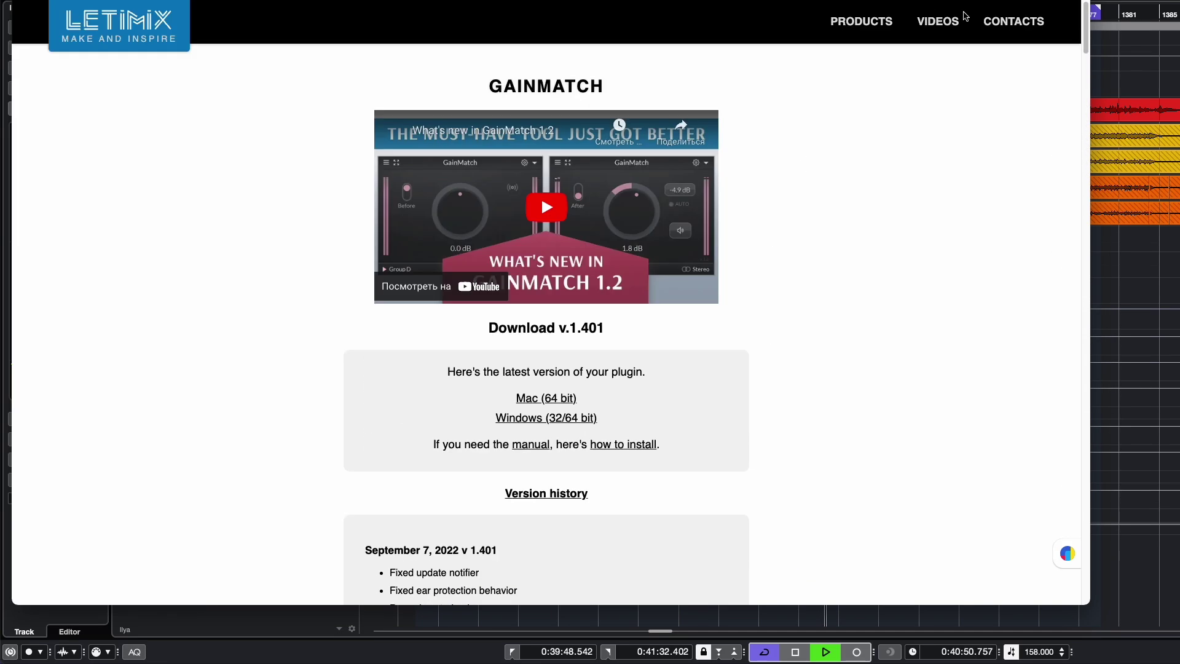
pyautogui.click(1014, 31)
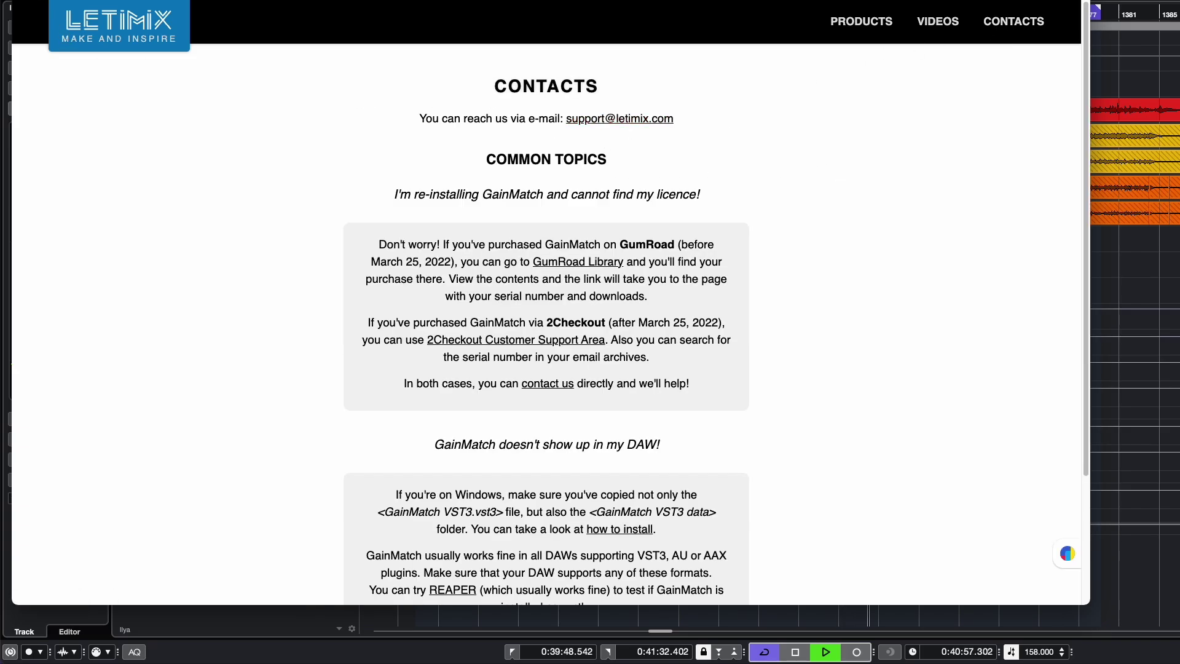
pyautogui.press('super+bracketleft')
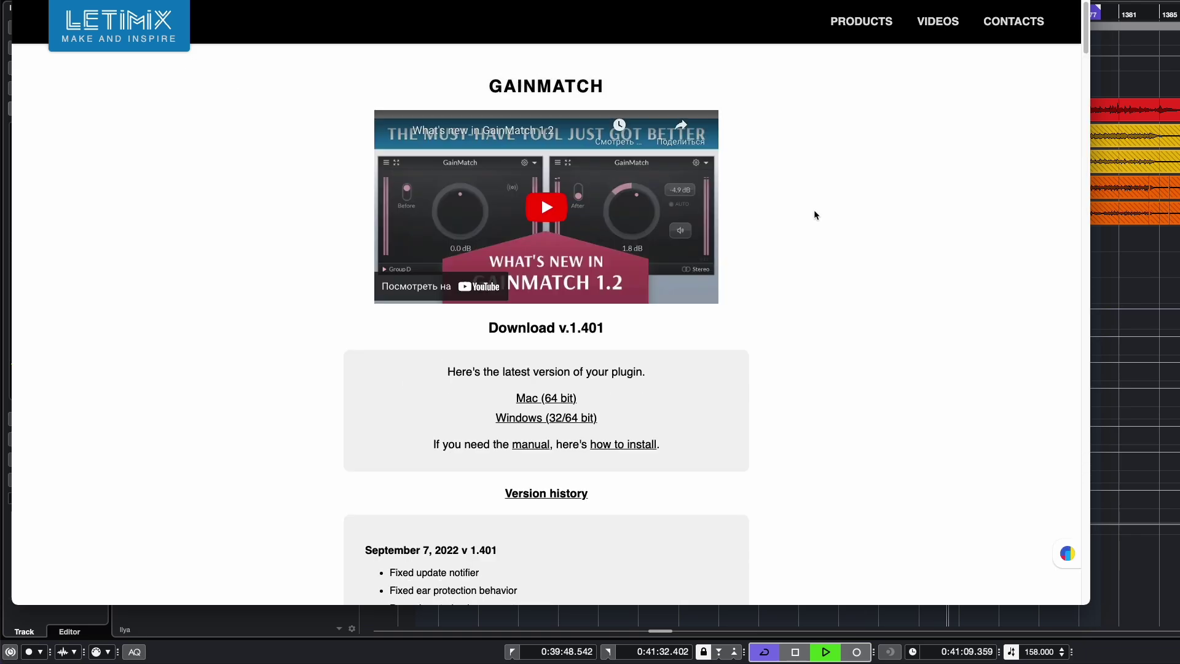